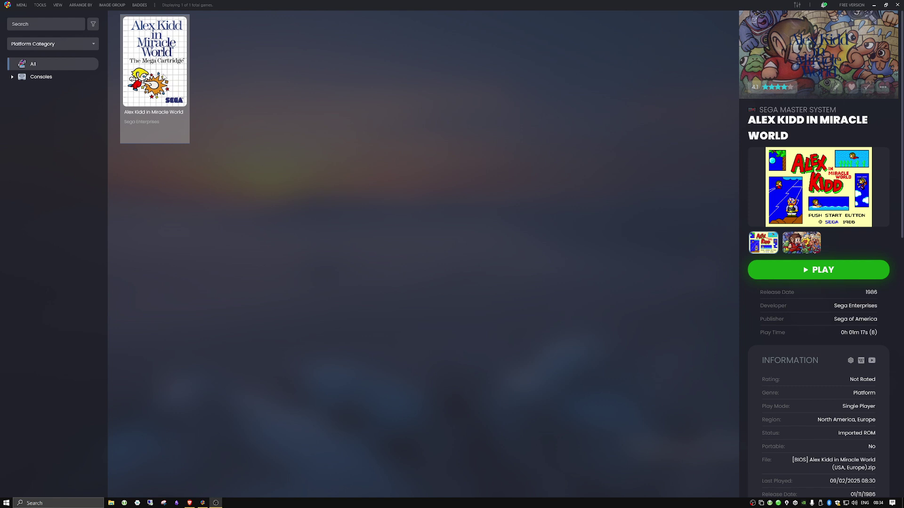
Launch Alex Kidd in Miracle World from the game library and start playing from its title screen
{"action": "left_click", "coordinate": [167, 77]}
{"action": "right_click", "coordinate": [153, 64]}
{"action": "right_click", "coordinate": [160, 86]}
{"action": "left_click", "coordinate": [178, 96]}
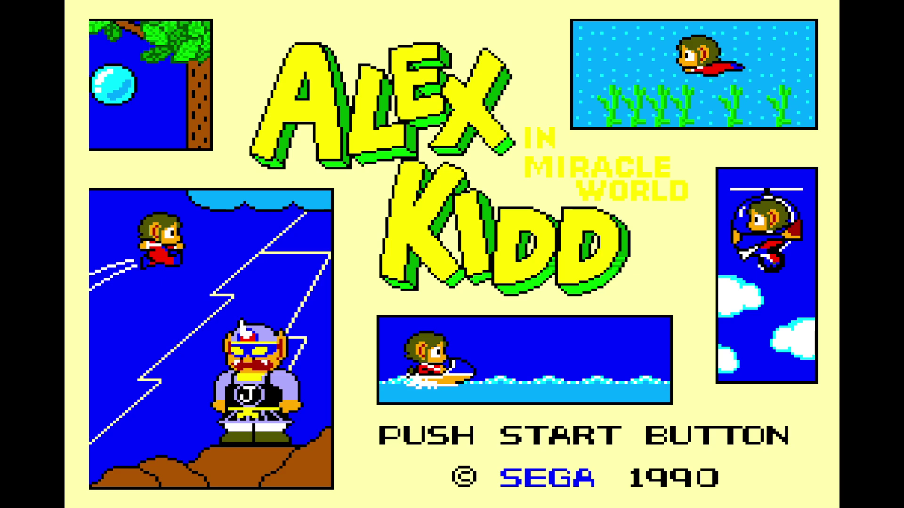
{"action": "key", "text": "Return"}
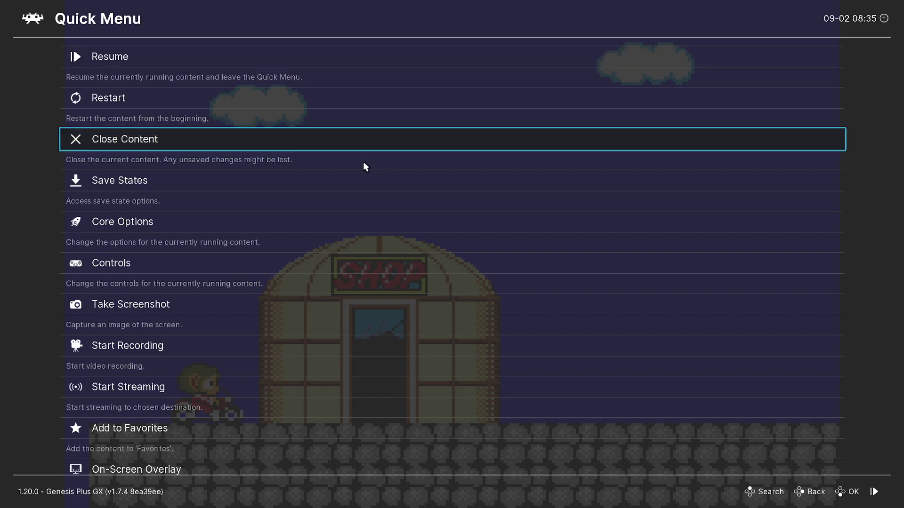
Turn on video shaders for the running game and set the number of shader passes to 1
{"action": "scroll", "coordinate": [358, 160], "scroll_direction": "down", "scroll_amount": 12}
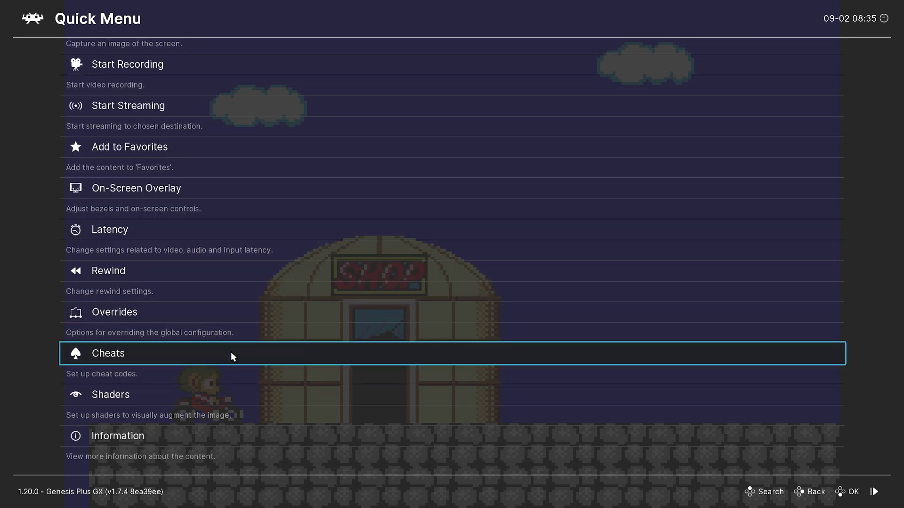
{"action": "left_click", "coordinate": [224, 395]}
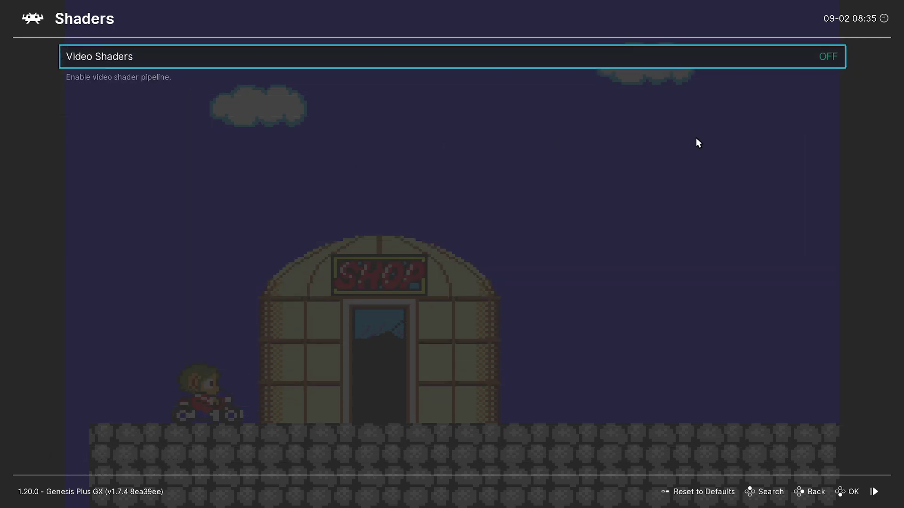
{"action": "left_click", "coordinate": [625, 62]}
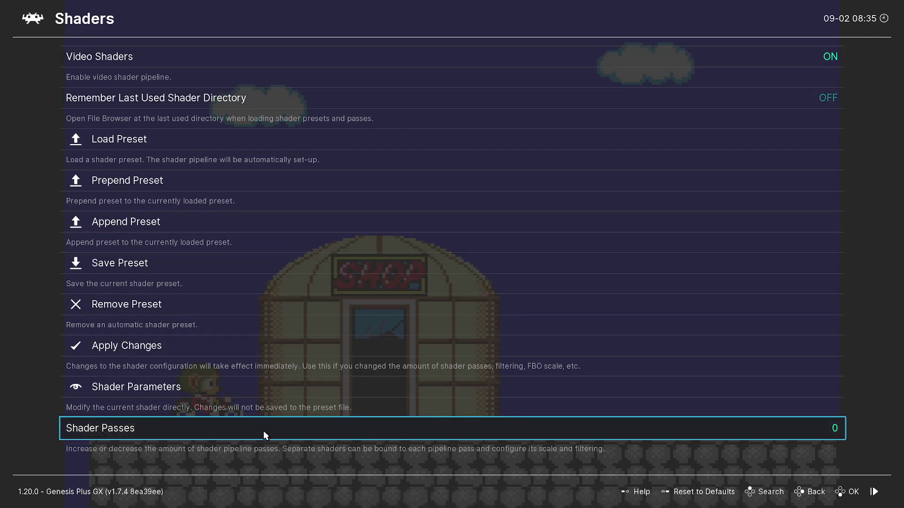
{"action": "left_click", "coordinate": [263, 431]}
{"action": "left_click", "coordinate": [213, 87]}
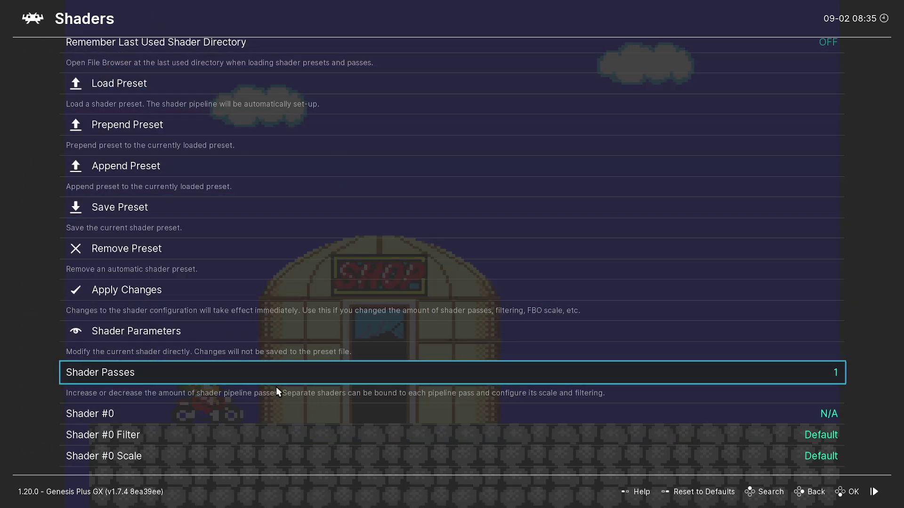
Load scanlines.slang from shaders_slang\reshade\shaders into Shader #0 and apply the shader changes
{"action": "left_click", "coordinate": [122, 418]}
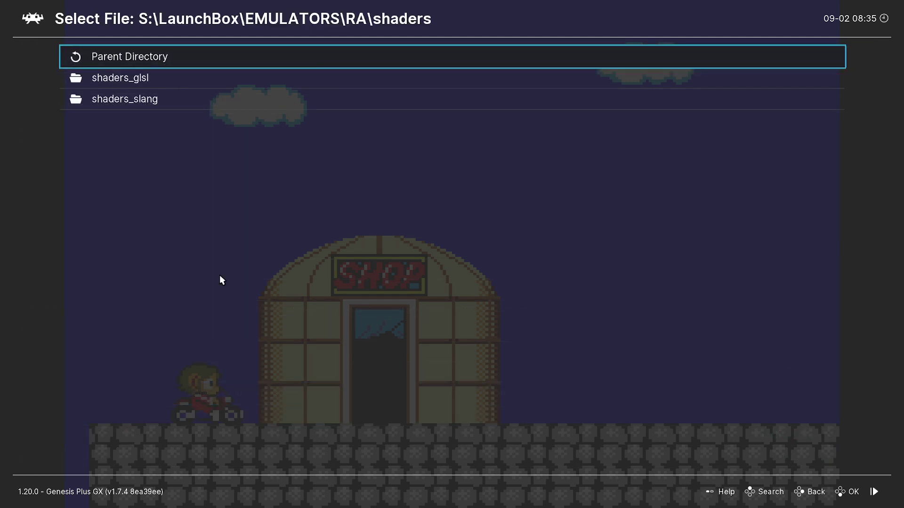
{"action": "left_click", "coordinate": [138, 101]}
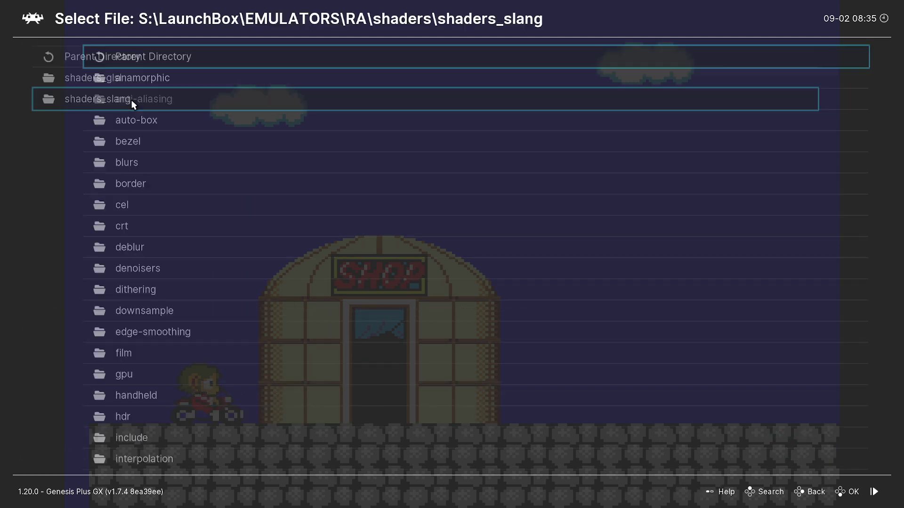
{"action": "scroll", "coordinate": [244, 260], "scroll_direction": "down", "scroll_amount": 8}
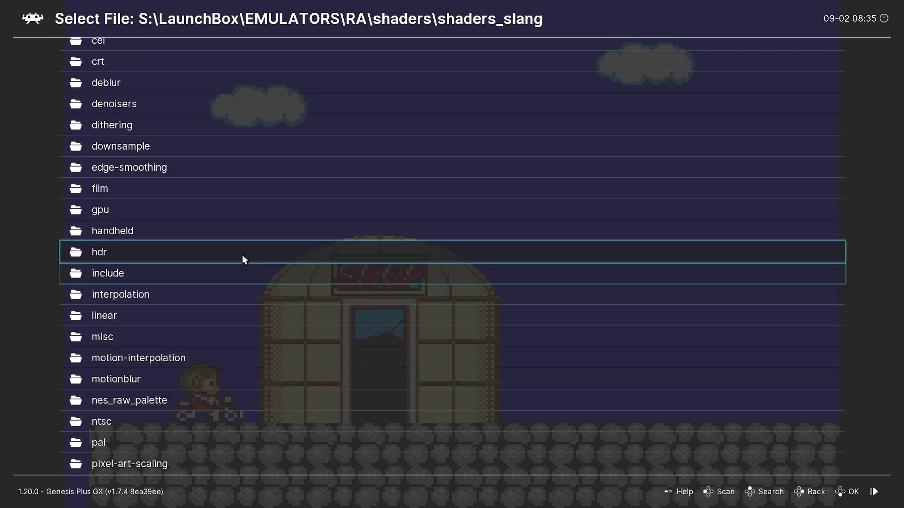
{"action": "scroll", "coordinate": [188, 226], "scroll_direction": "up", "scroll_amount": 8}
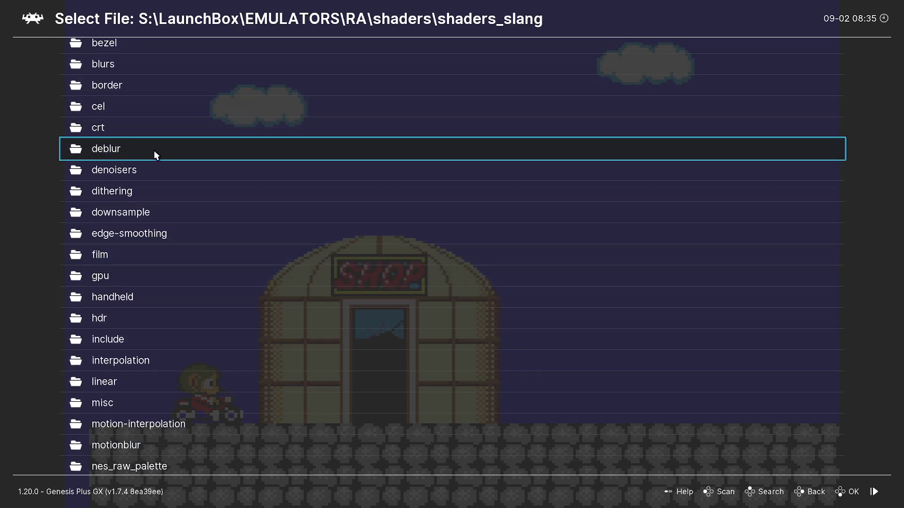
{"action": "scroll", "coordinate": [200, 283], "scroll_direction": "down", "scroll_amount": 7}
{"action": "scroll", "coordinate": [201, 283], "scroll_direction": "down", "scroll_amount": 5}
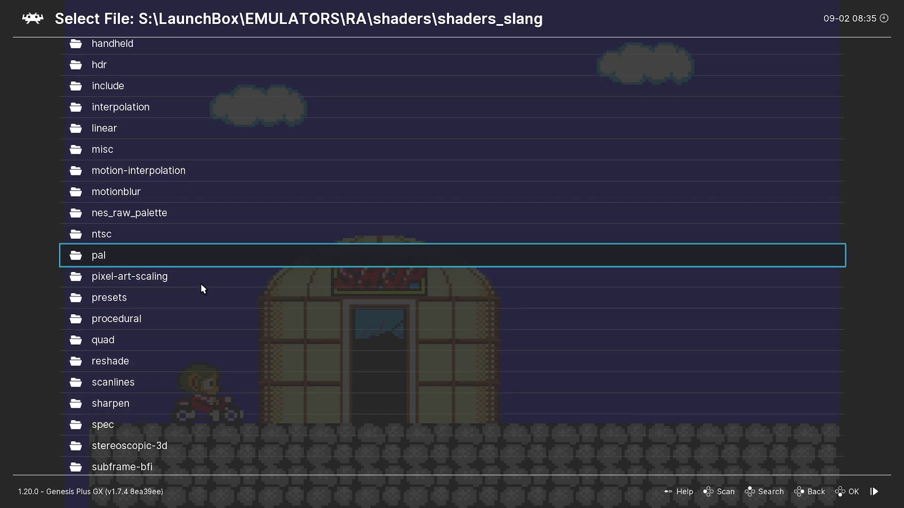
{"action": "left_click", "coordinate": [136, 363]}
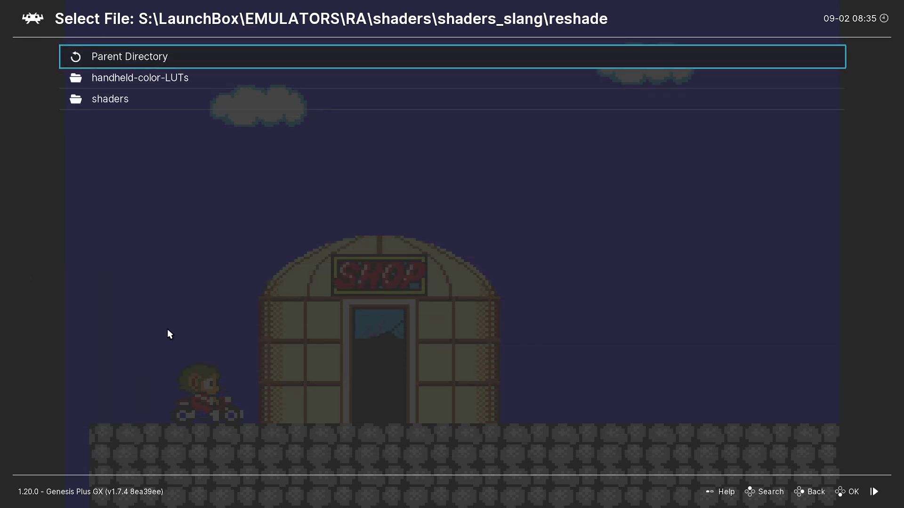
{"action": "left_click", "coordinate": [122, 96]}
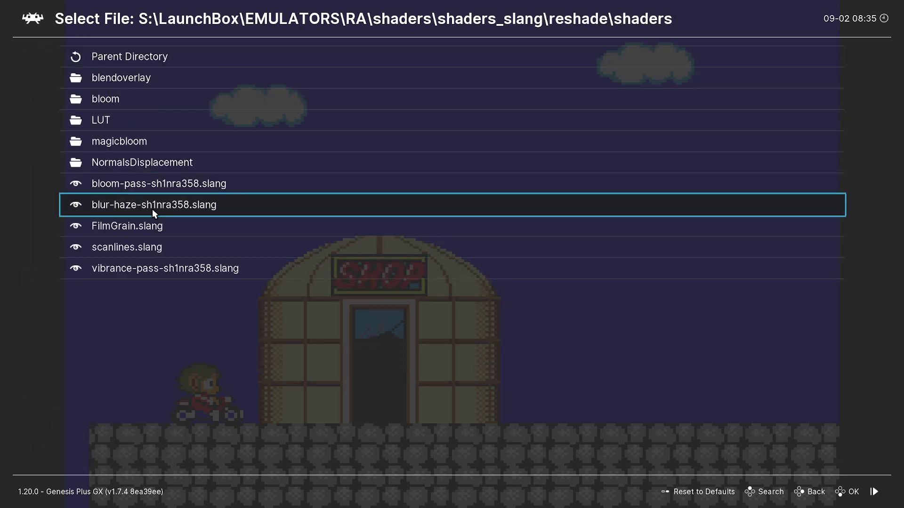
{"action": "left_click", "coordinate": [127, 250]}
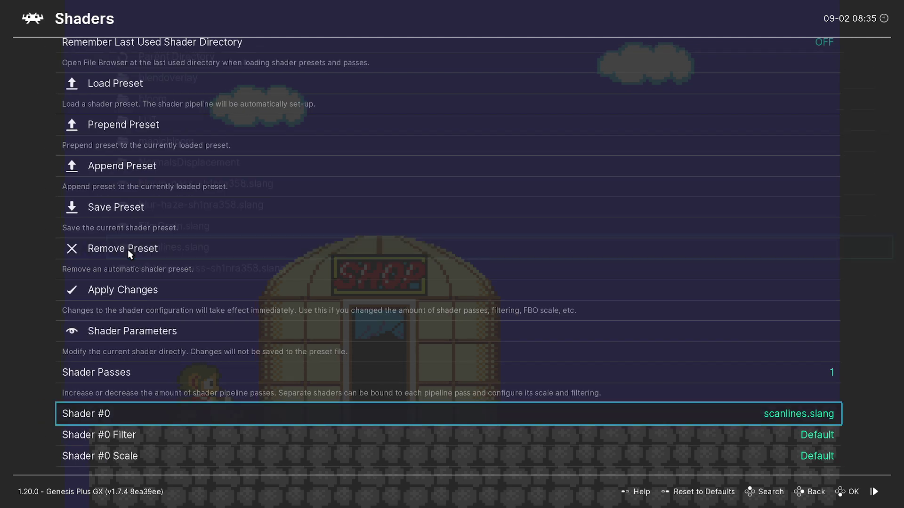
{"action": "left_click", "coordinate": [197, 297]}
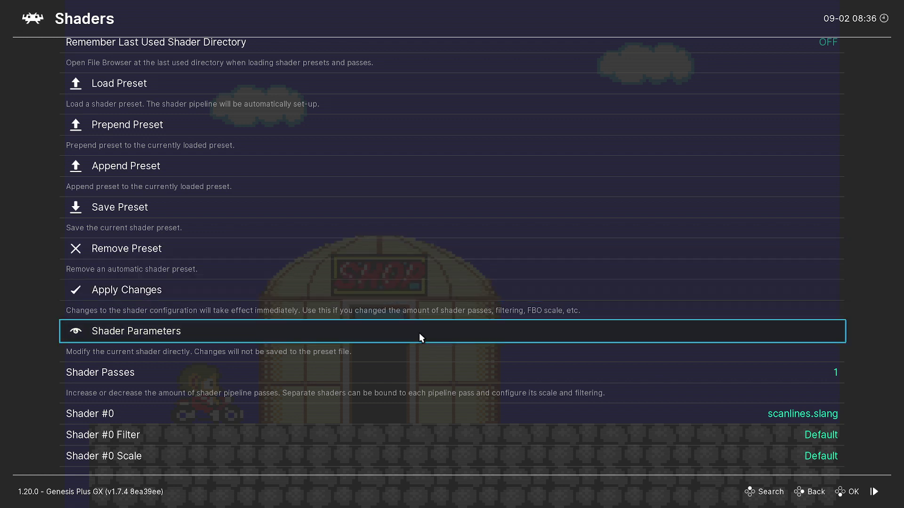
{"action": "left_click", "coordinate": [335, 299]}
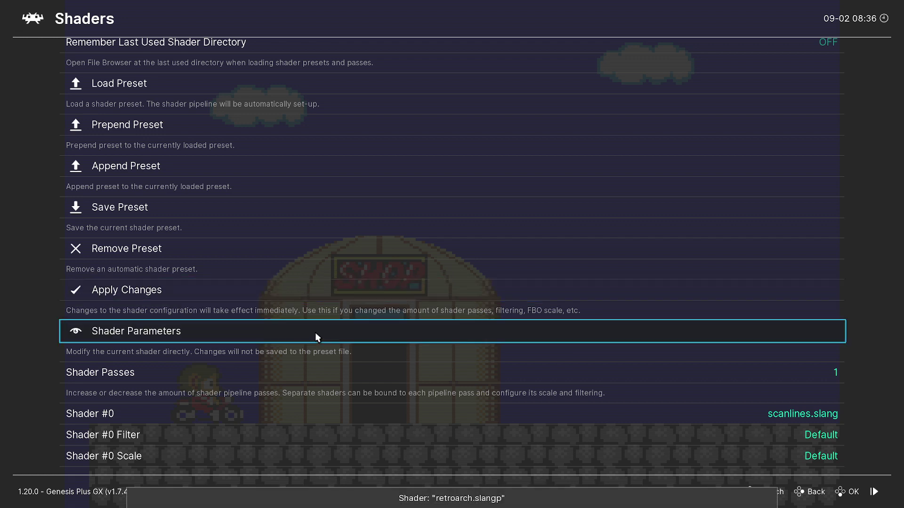
Set the Scanlines dark shader parameter to 45.00
{"action": "left_click", "coordinate": [263, 338]}
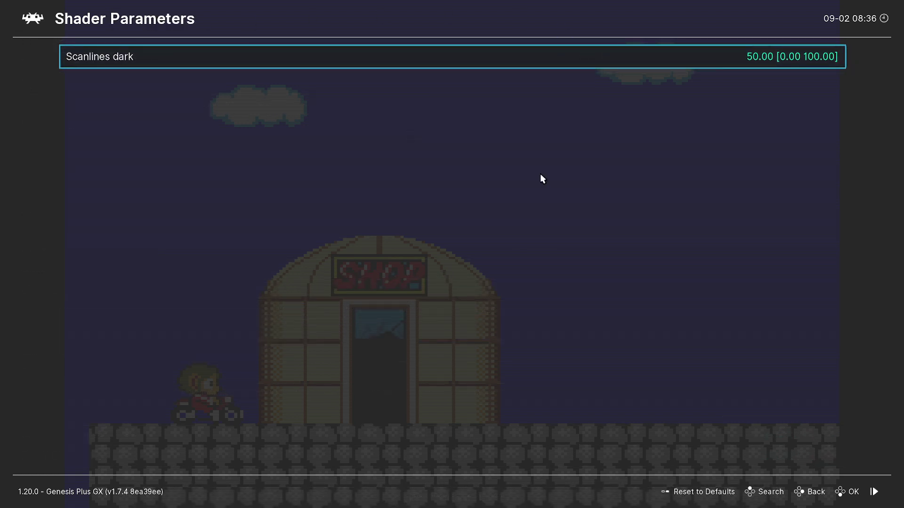
{"action": "left_click", "coordinate": [440, 56]}
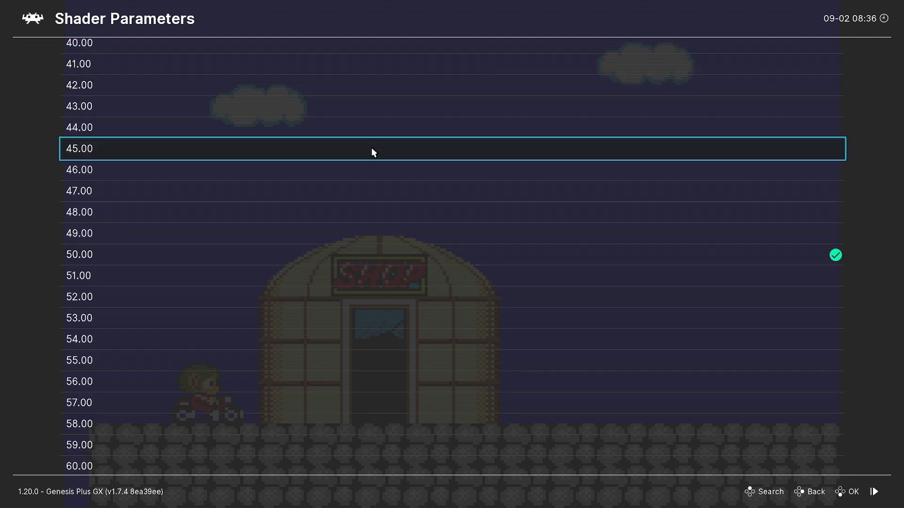
{"action": "left_click", "coordinate": [371, 161]}
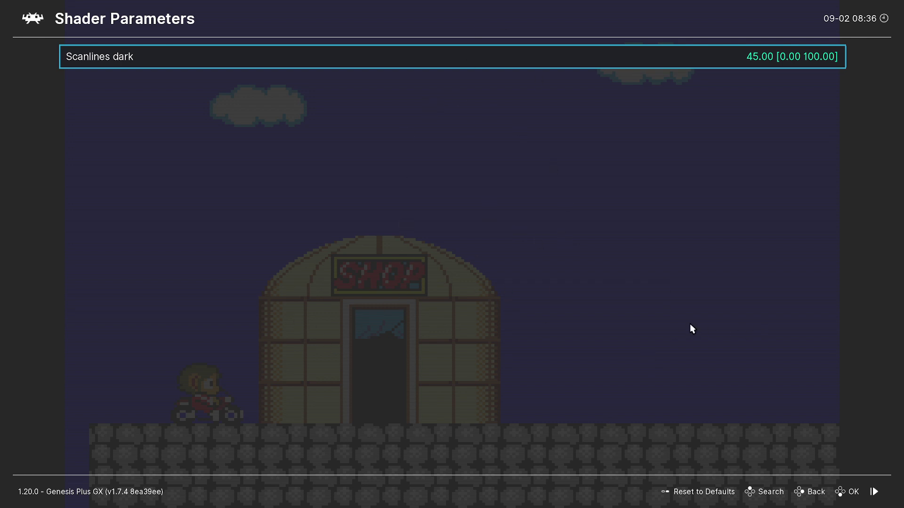
Resume the game and check how the scanlines look during play at the 45.00 darkness setting
{"action": "key", "text": "F1"}
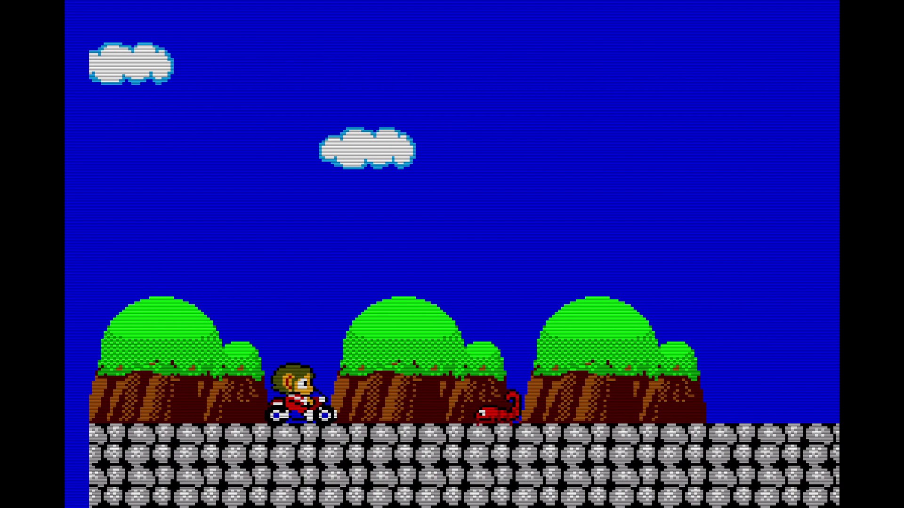
{"action": "key", "text": "F1"}
{"action": "key", "text": "F1"}
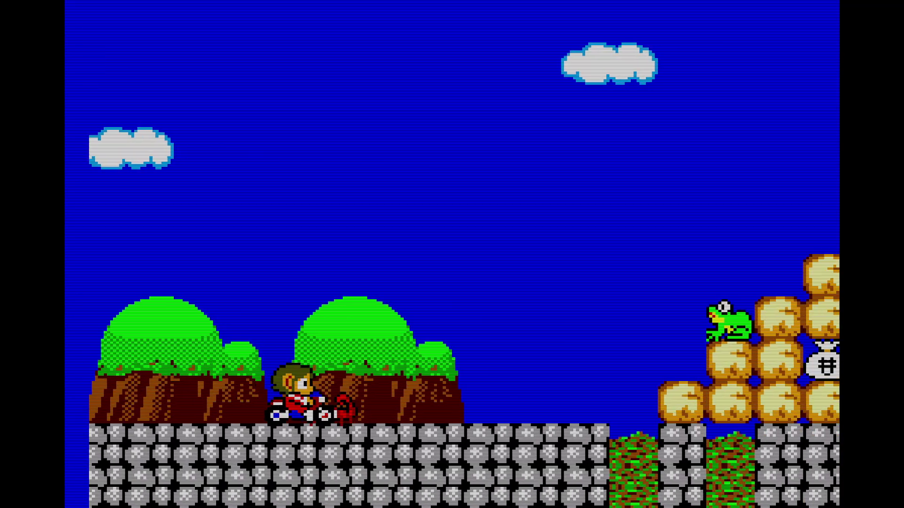
{"action": "key", "text": "x"}
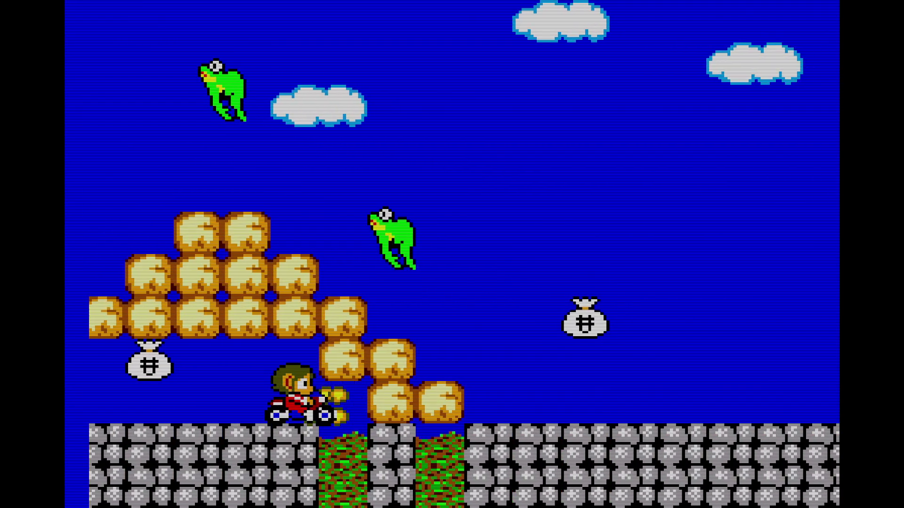
{"action": "key", "text": "x"}
Return to the shader parameters and set Scanlines dark to 60.00
{"action": "key", "text": "F1"}
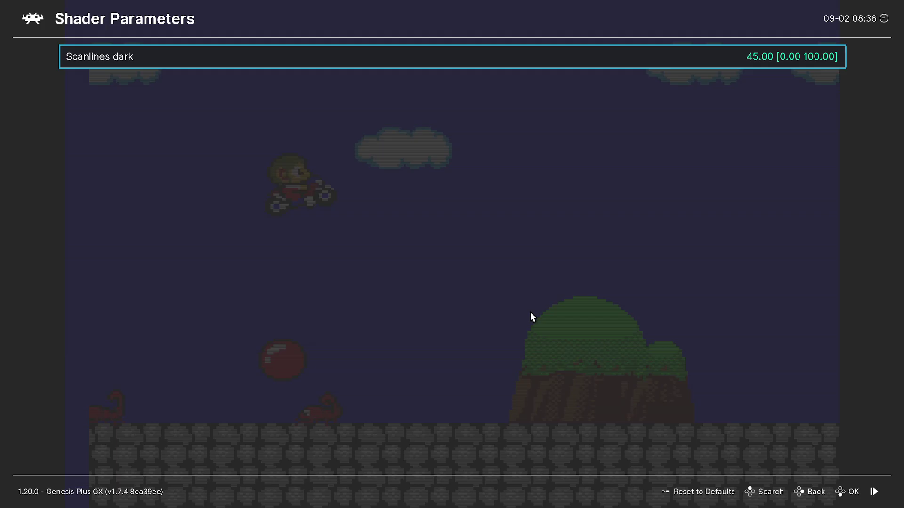
{"action": "left_click", "coordinate": [626, 55]}
{"action": "scroll", "coordinate": [383, 324], "scroll_direction": "down", "scroll_amount": 10}
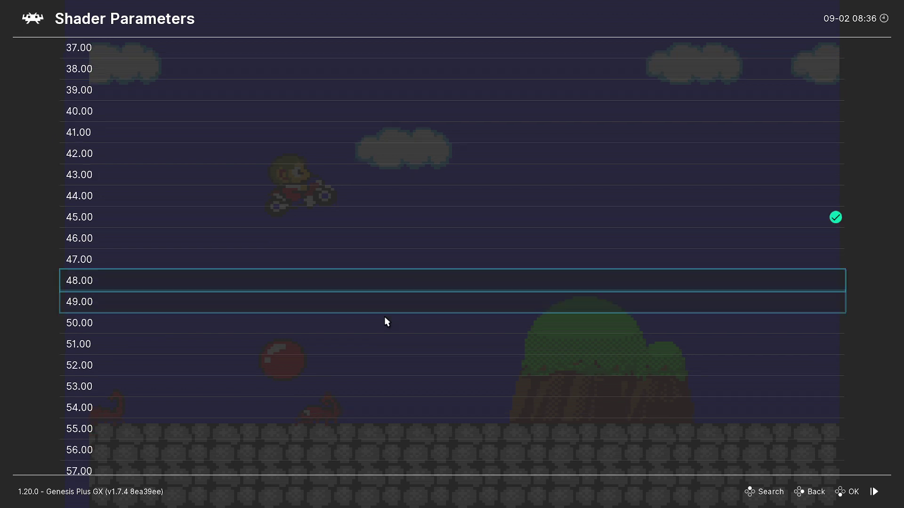
{"action": "left_click", "coordinate": [363, 303]}
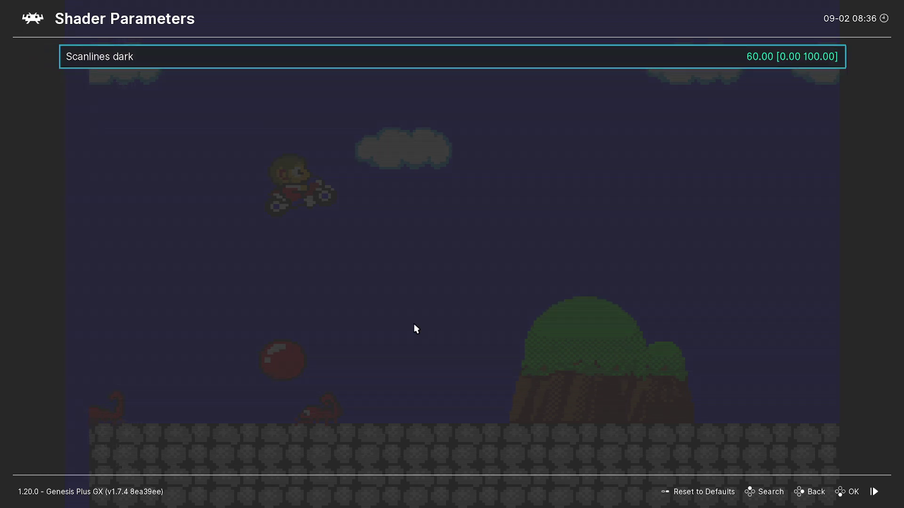
Resume the game and examine the scanlines during play at the 60.00 darkness setting
{"action": "key", "text": "F1"}
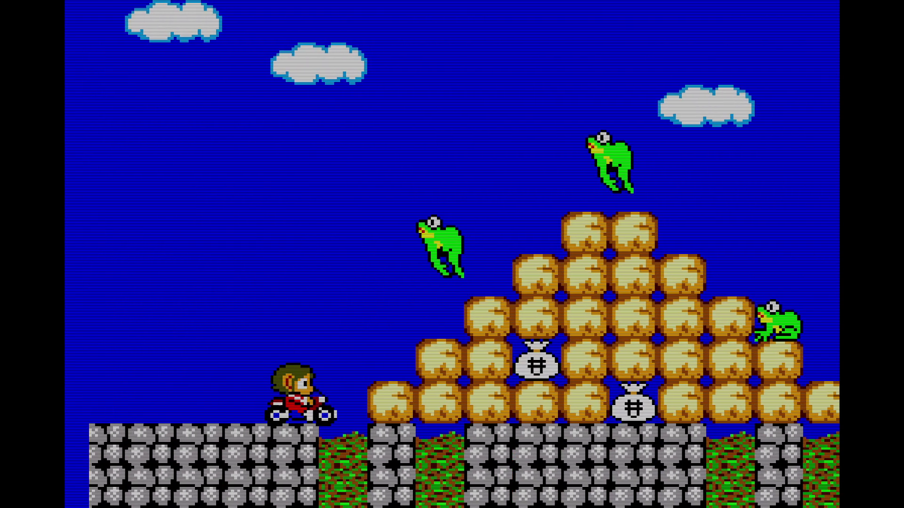
{"action": "key", "text": "x"}
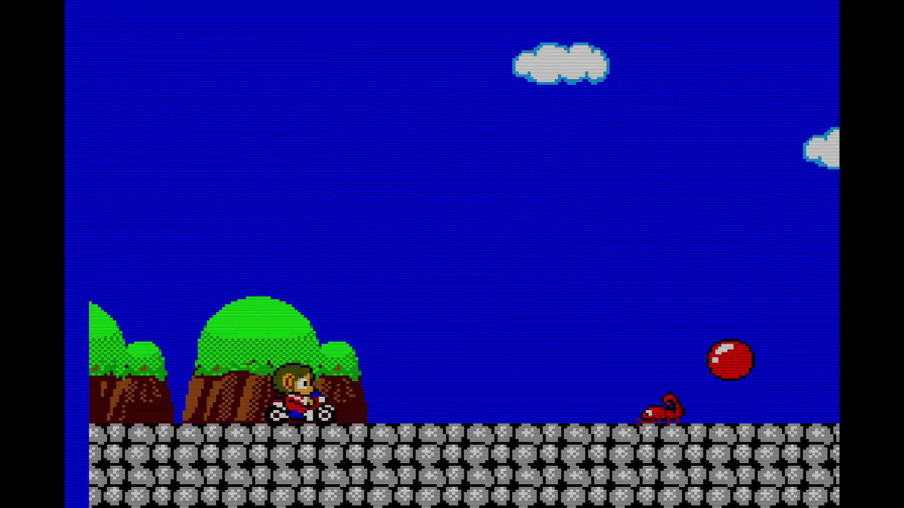
{"action": "key", "text": "x"}
{"action": "key", "text": "x"}
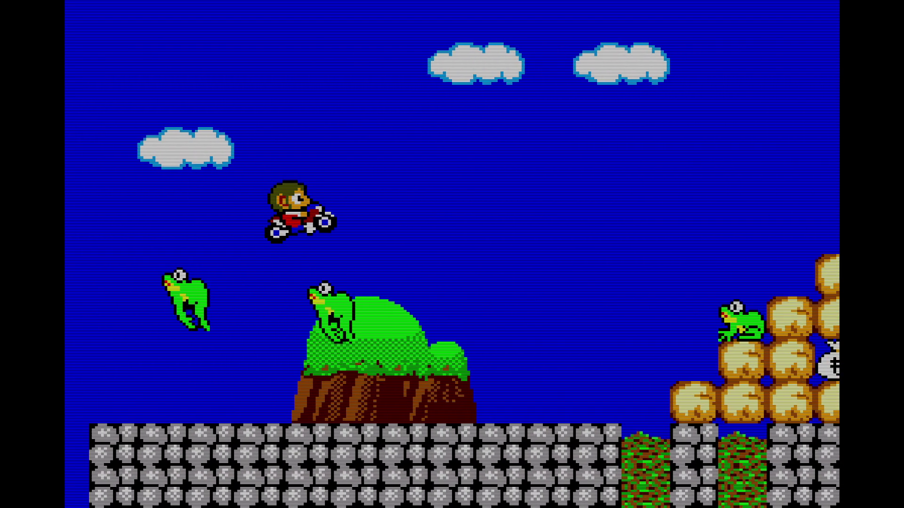
{"action": "key", "text": "x"}
Leave the shader parameters and browse to the shaders_slang folder to pick a new file for Shader #0
{"action": "key", "text": "F1"}
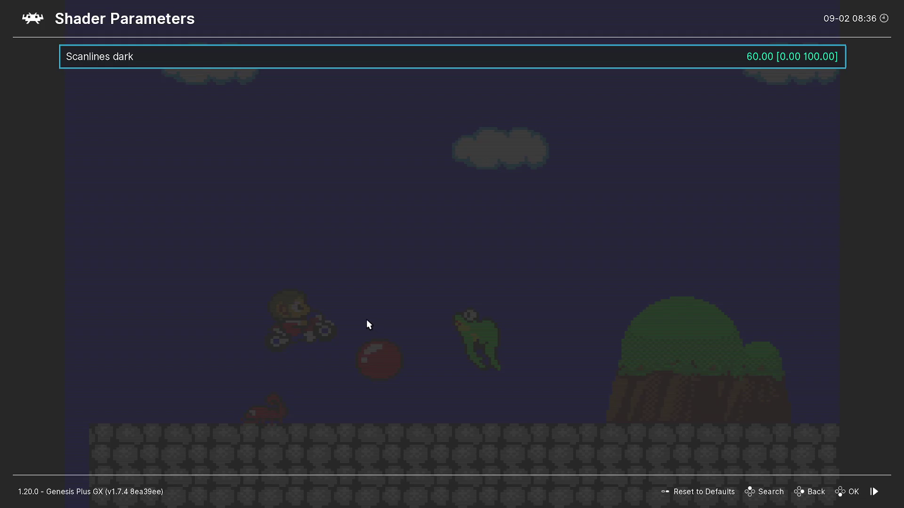
{"action": "key", "text": "BackSpace"}
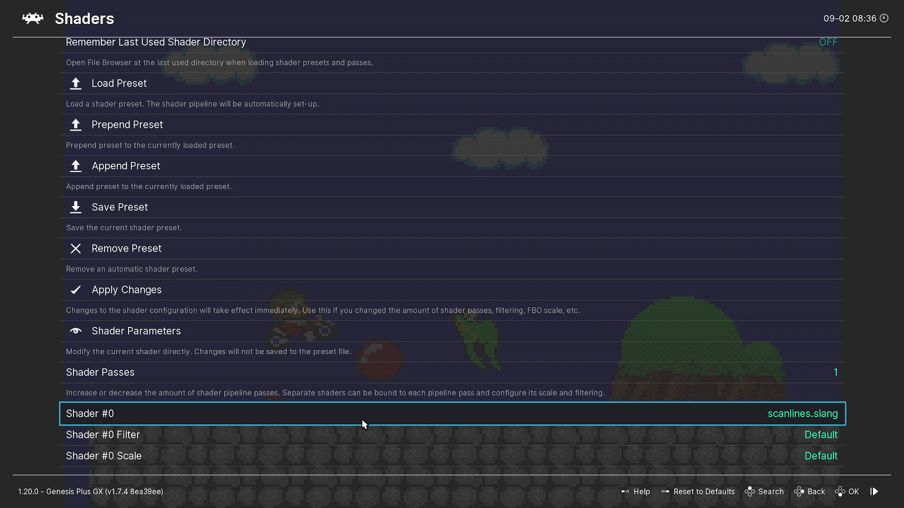
{"action": "left_click", "coordinate": [341, 417]}
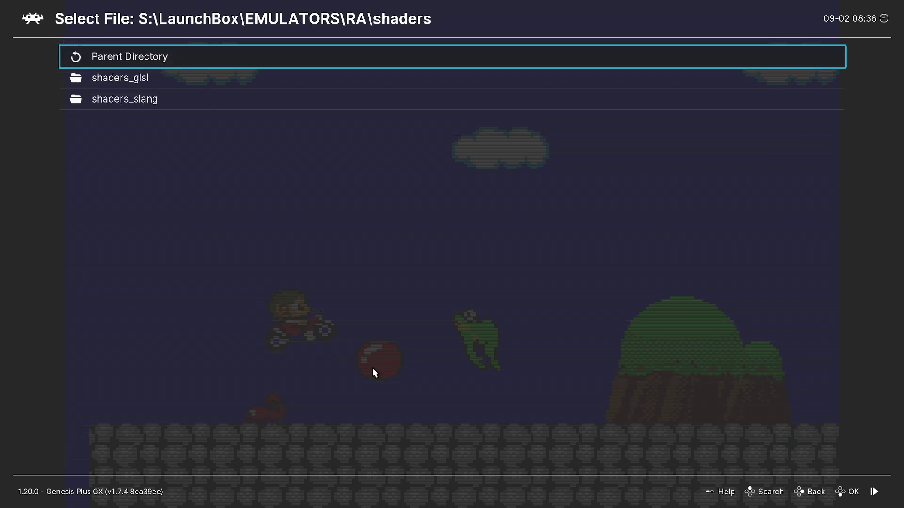
{"action": "left_click", "coordinate": [186, 56]}
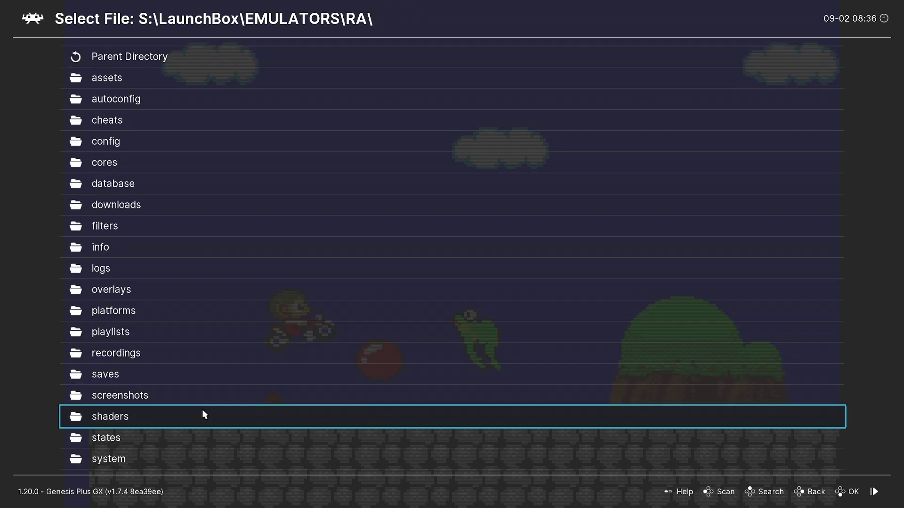
{"action": "left_click", "coordinate": [203, 414]}
{"action": "left_click", "coordinate": [225, 87]}
{"action": "left_click", "coordinate": [208, 60]}
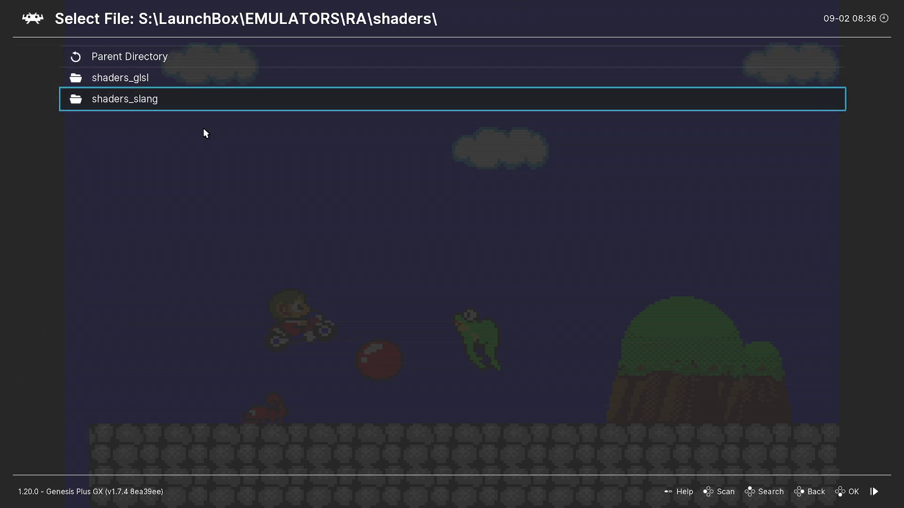
{"action": "left_click", "coordinate": [217, 100]}
{"action": "scroll", "coordinate": [207, 275], "scroll_direction": "down", "scroll_amount": 2}
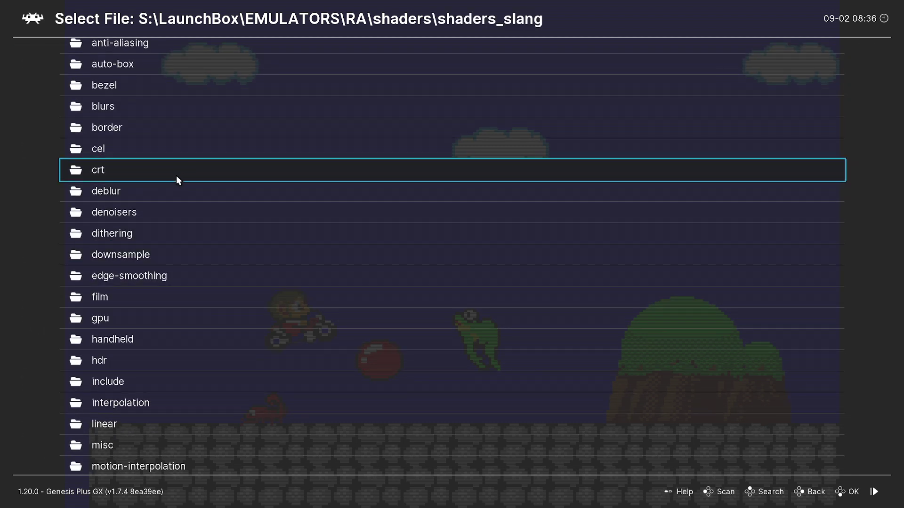
Choose crt-mattias.slang from the crt\shaders folder as Shader #0
{"action": "left_click", "coordinate": [178, 171]}
{"action": "left_click", "coordinate": [173, 82]}
{"action": "scroll", "coordinate": [230, 299], "scroll_direction": "down", "scroll_amount": 7}
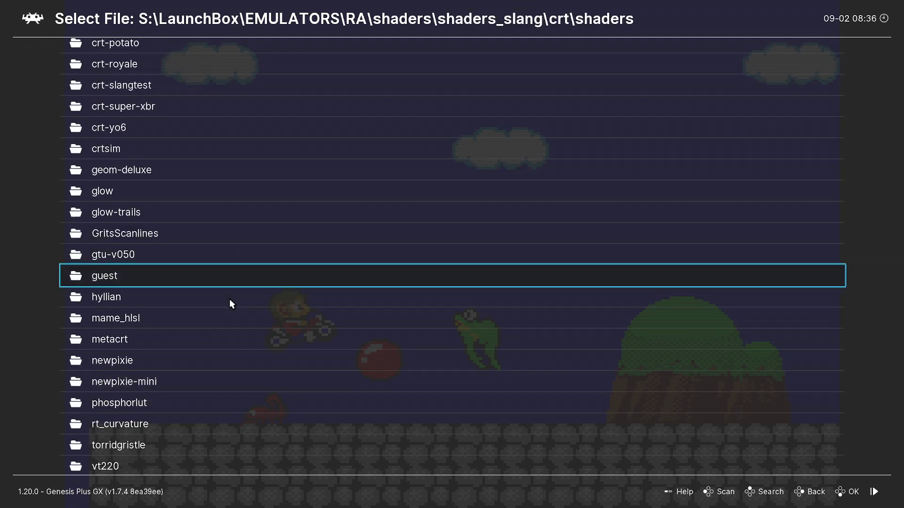
{"action": "scroll", "coordinate": [230, 298], "scroll_direction": "down", "scroll_amount": 18}
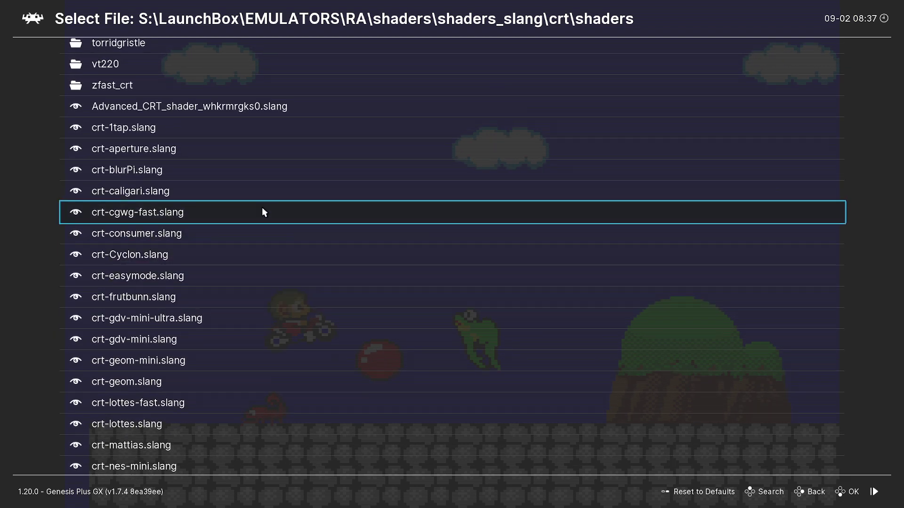
{"action": "scroll", "coordinate": [259, 219], "scroll_direction": "down", "scroll_amount": 5}
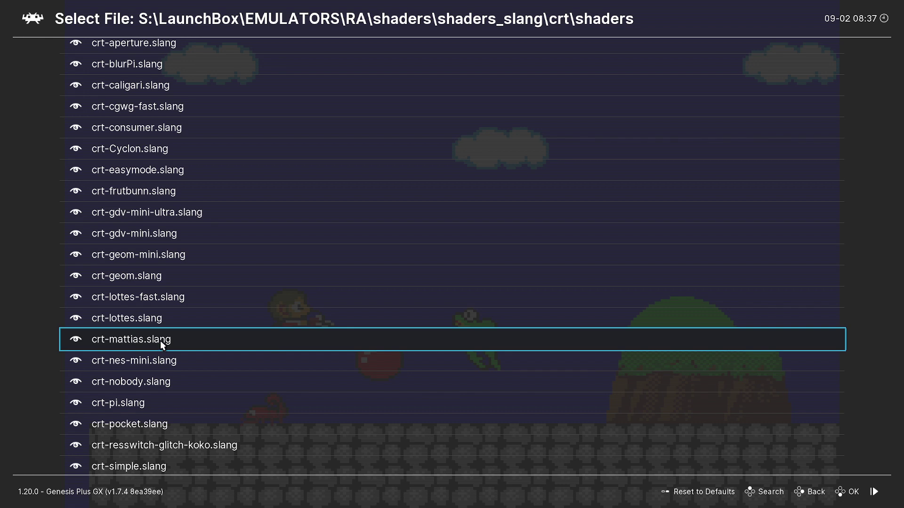
{"action": "left_click", "coordinate": [145, 340]}
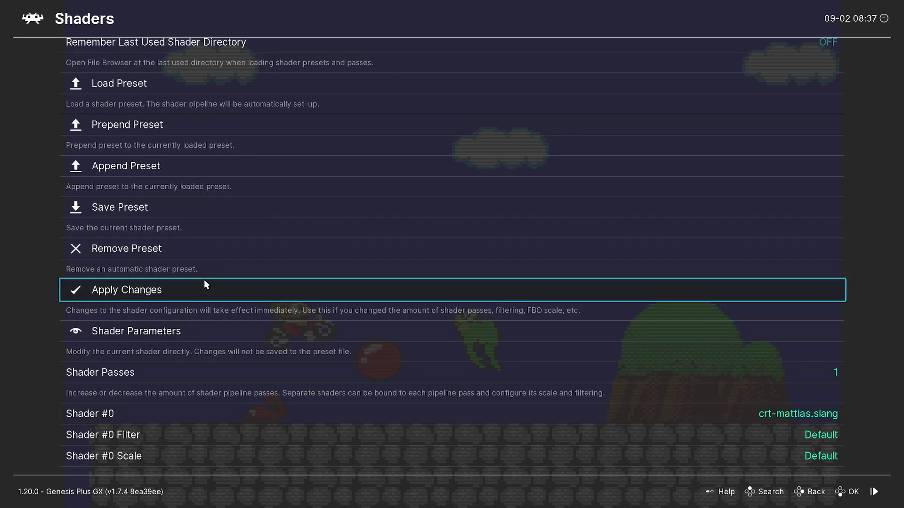
Apply the shader changes and check how crt-mattias looks on the running game
{"action": "left_click", "coordinate": [202, 290]}
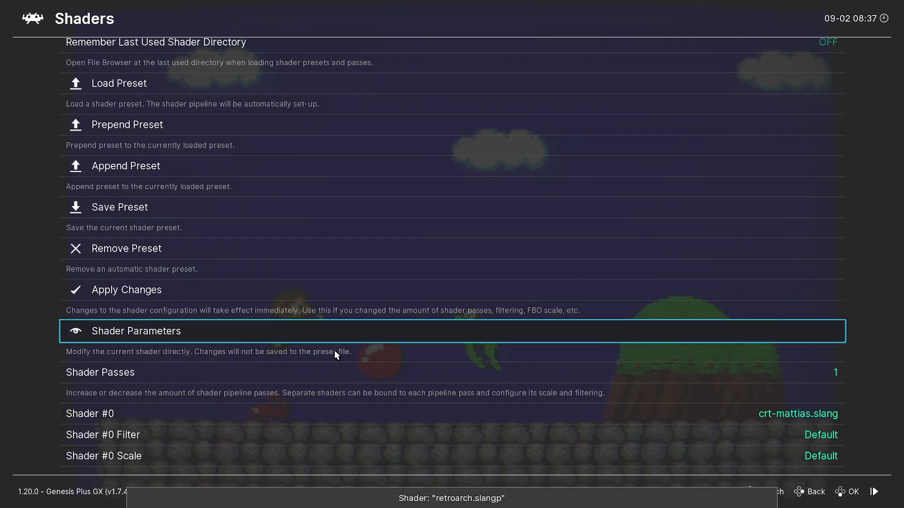
{"action": "key", "text": "F1"}
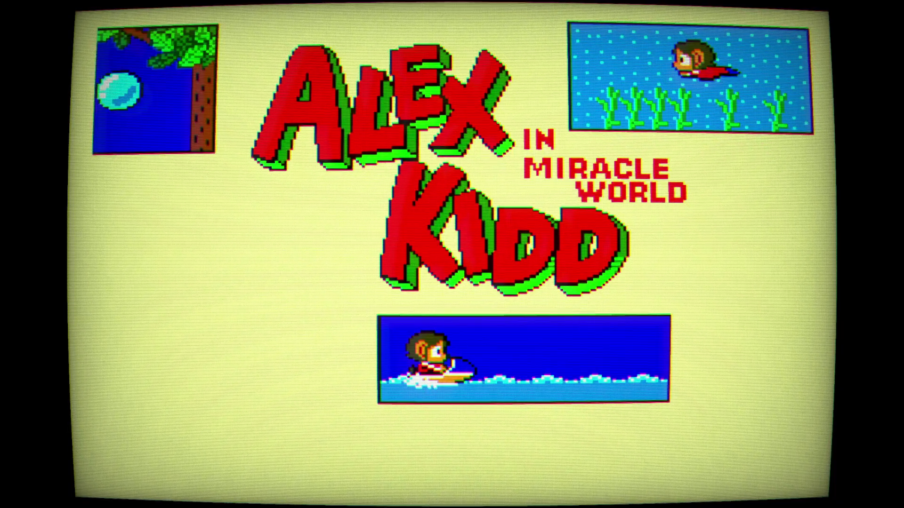
{"action": "key", "text": "F1"}
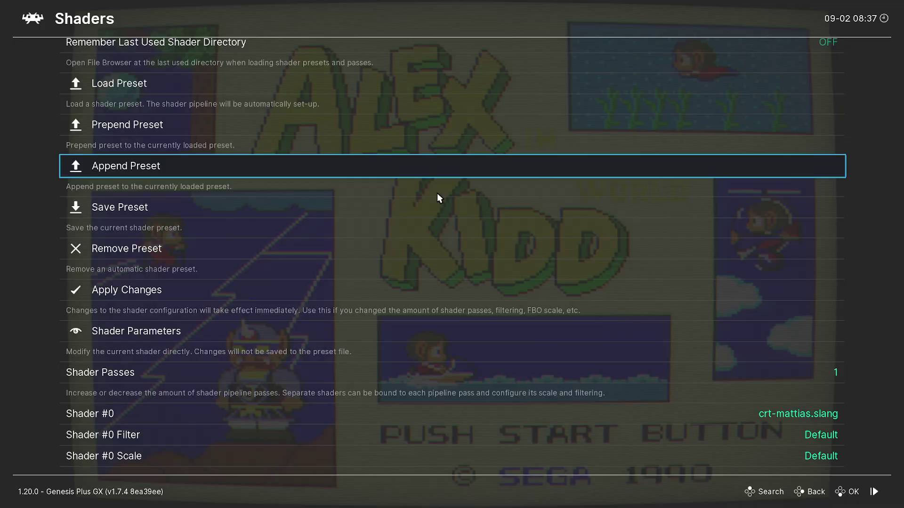
Browse the shaders_slang categories for a replacement for crt-mattias.slang in Shader #0
{"action": "left_click", "coordinate": [349, 419]}
{"action": "left_click", "coordinate": [154, 98]}
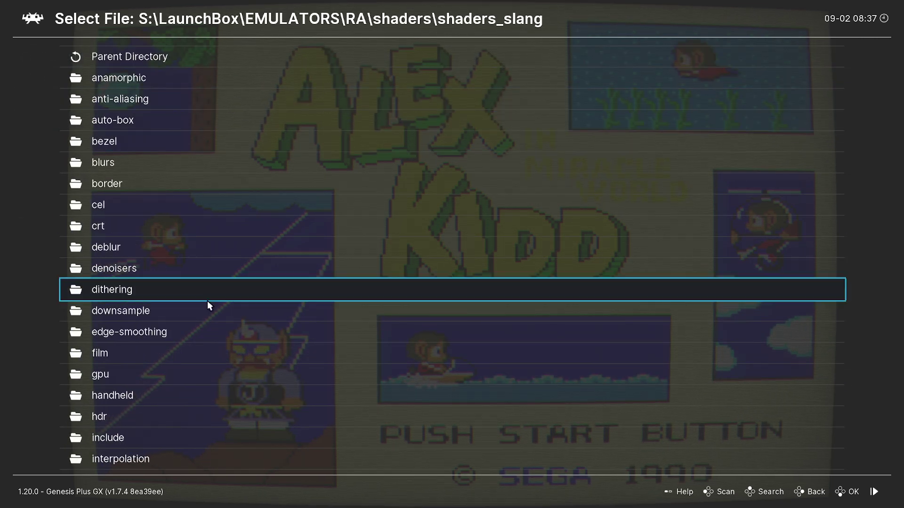
{"action": "scroll", "coordinate": [207, 398], "scroll_direction": "down", "scroll_amount": 20}
{"action": "scroll", "coordinate": [188, 396], "scroll_direction": "down", "scroll_amount": 5}
{"action": "scroll", "coordinate": [186, 386], "scroll_direction": "up", "scroll_amount": 20}
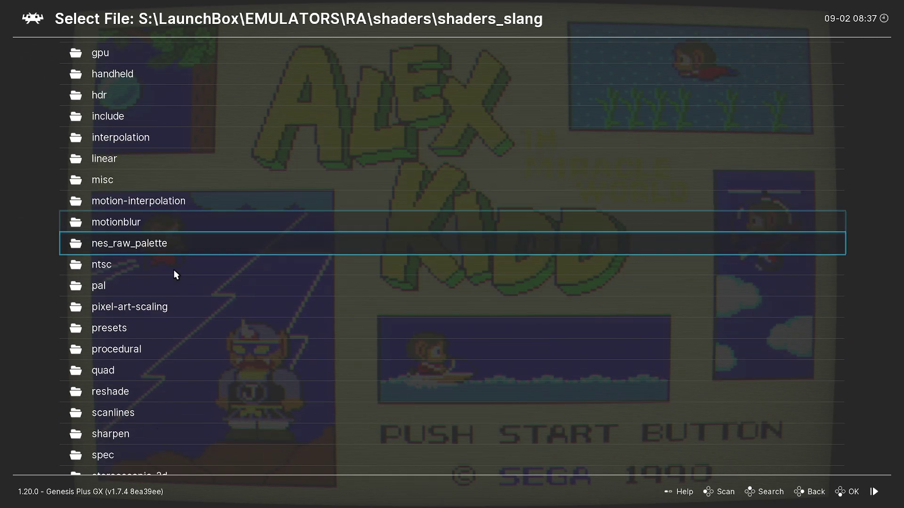
{"action": "scroll", "coordinate": [141, 195], "scroll_direction": "up", "scroll_amount": 3}
Choose crt-frutbunn.slang from the crt\shaders folder as Shader #0
{"action": "left_click", "coordinate": [152, 226]}
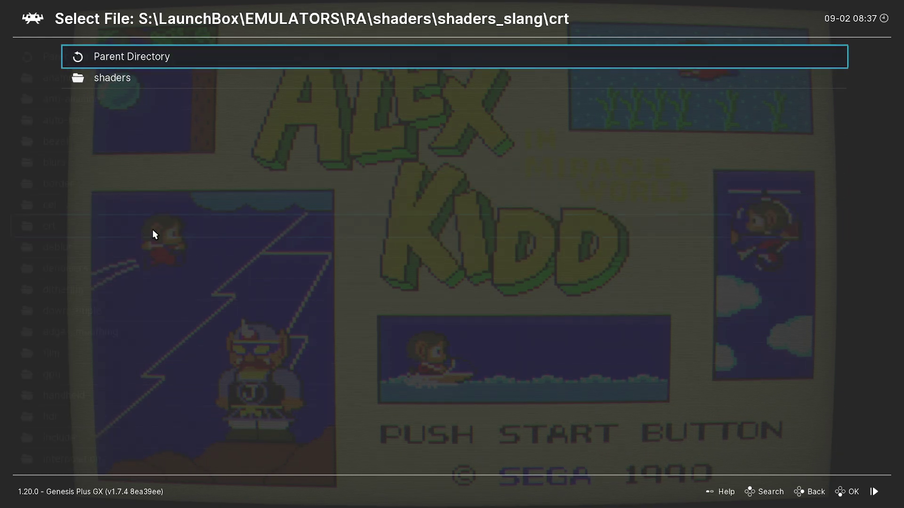
{"action": "left_click", "coordinate": [203, 79]}
{"action": "scroll", "coordinate": [261, 193], "scroll_direction": "down", "scroll_amount": 20}
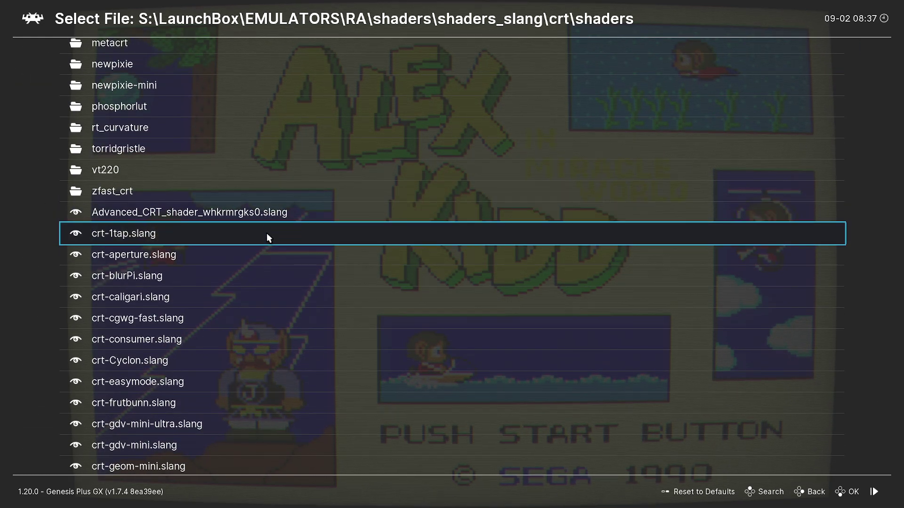
{"action": "scroll", "coordinate": [263, 228], "scroll_direction": "down", "scroll_amount": 5}
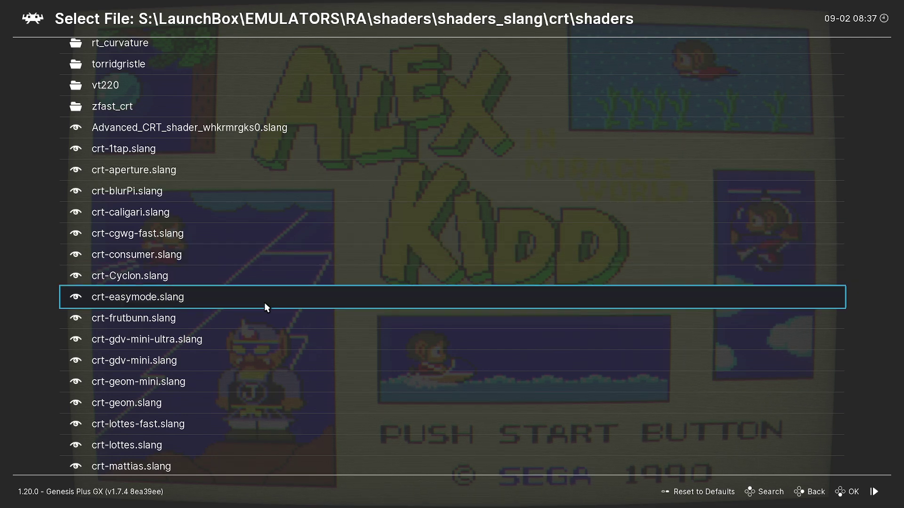
{"action": "left_click", "coordinate": [164, 324]}
Apply the shader changes and check how crt-frutbunn looks in the underwater level
{"action": "left_click", "coordinate": [196, 292]}
{"action": "key", "text": "F1"}
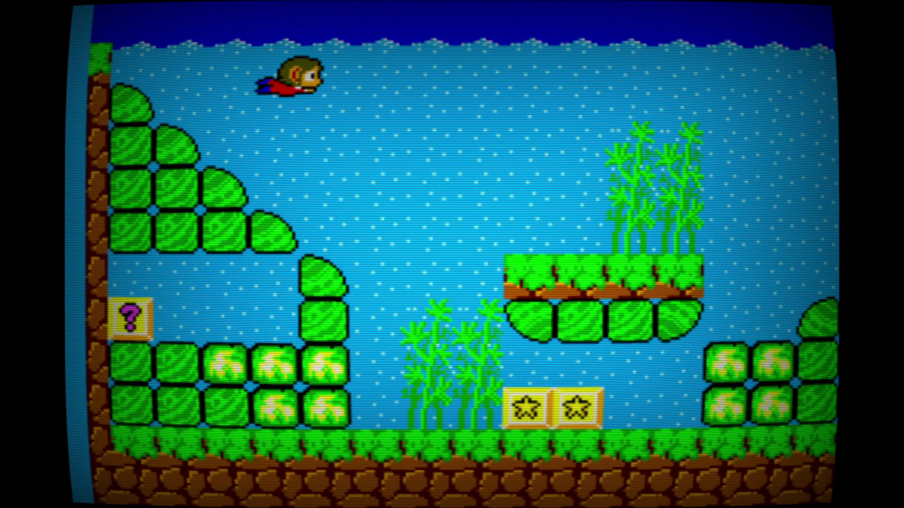
{"action": "key", "text": "F1"}
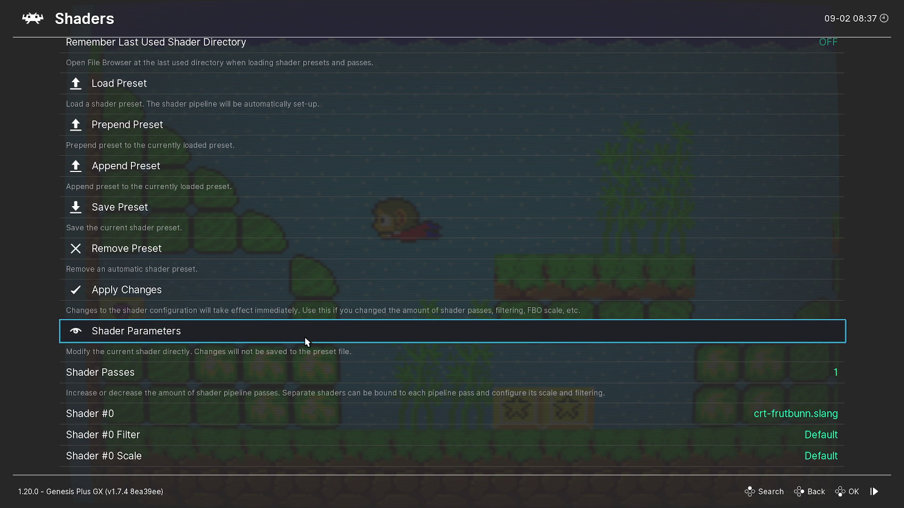
Set the Curvature Toggle parameter of the crt-frutbunn shader to 0.00
{"action": "left_click", "coordinate": [316, 335]}
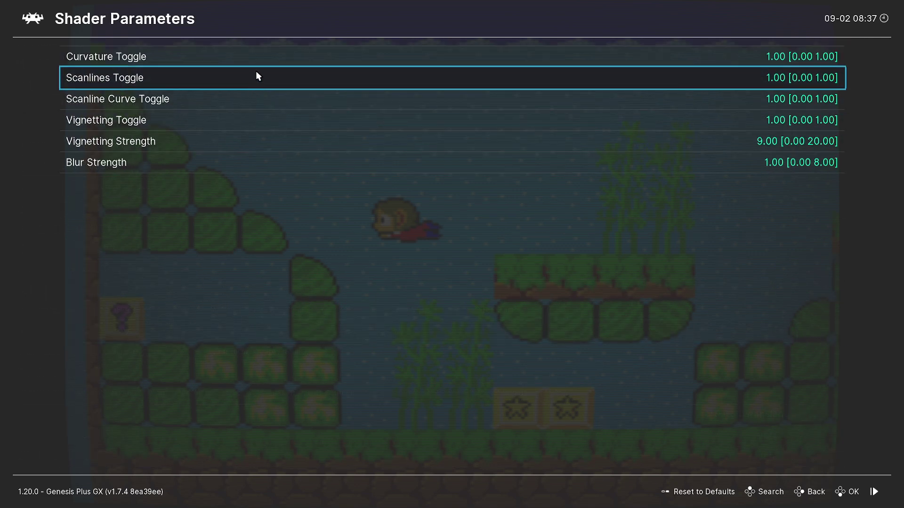
{"action": "left_click", "coordinate": [244, 56]}
{"action": "left_click", "coordinate": [277, 51]}
Resume the game, examine the picture without screen curvature while swimming, and return to the shader parameters
{"action": "key", "text": "F1"}
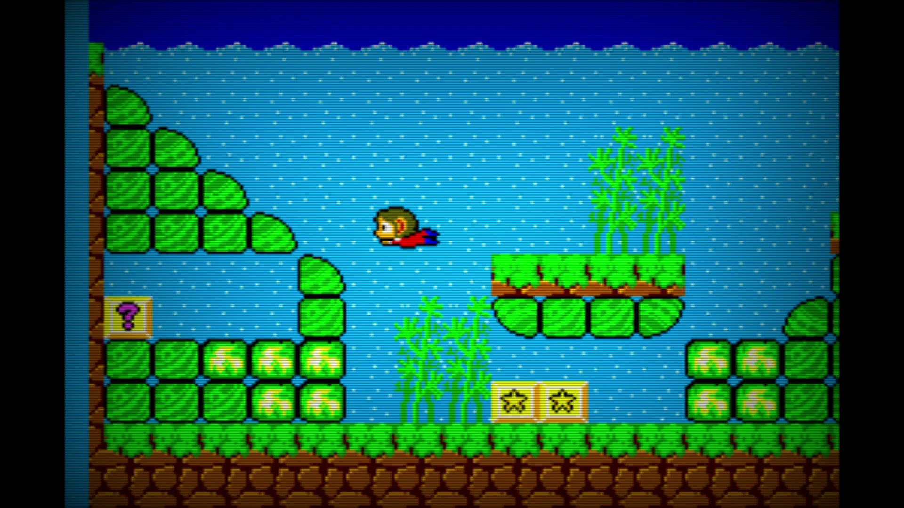
{"action": "key", "text": "Down"}
{"action": "key", "text": "Right"}
{"action": "key", "text": "F1"}
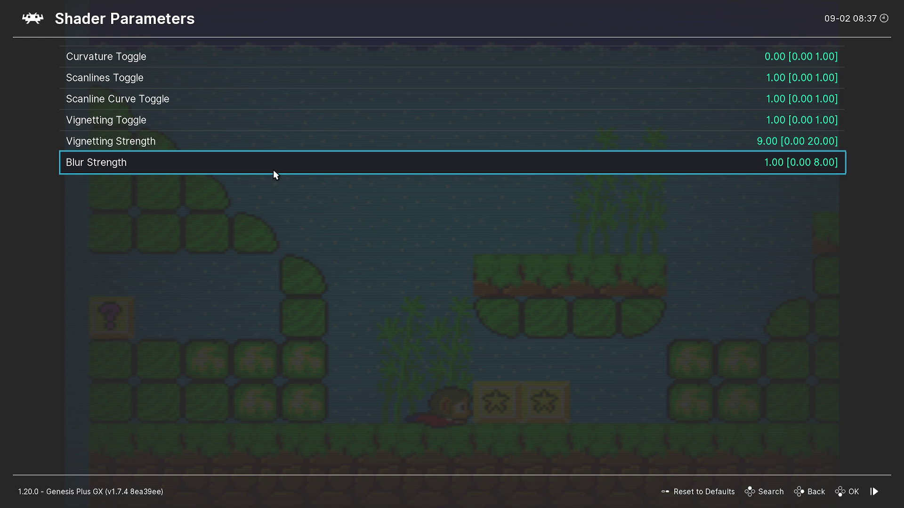
Leave the parameters and browse the shaders_slang folders for a replacement for crt-frutbunn.slang in Shader #0
{"action": "right_click", "coordinate": [275, 172]}
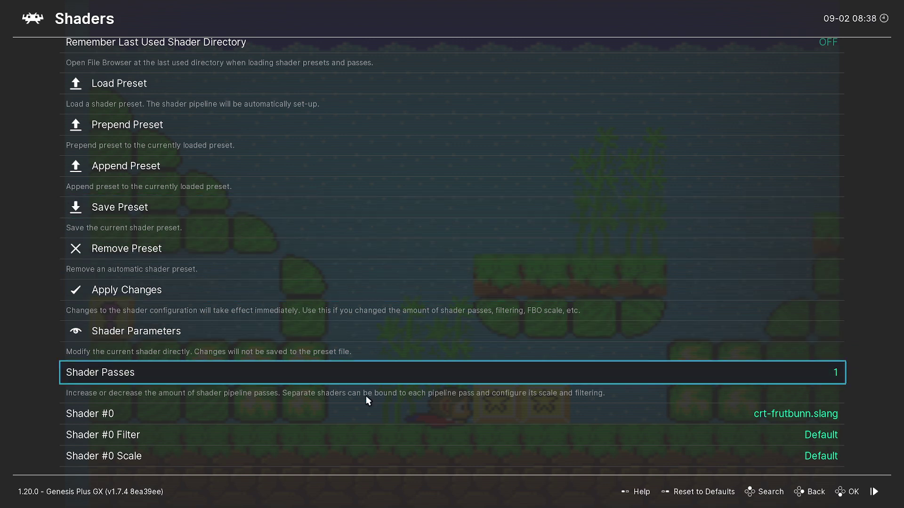
{"action": "left_click", "coordinate": [338, 415]}
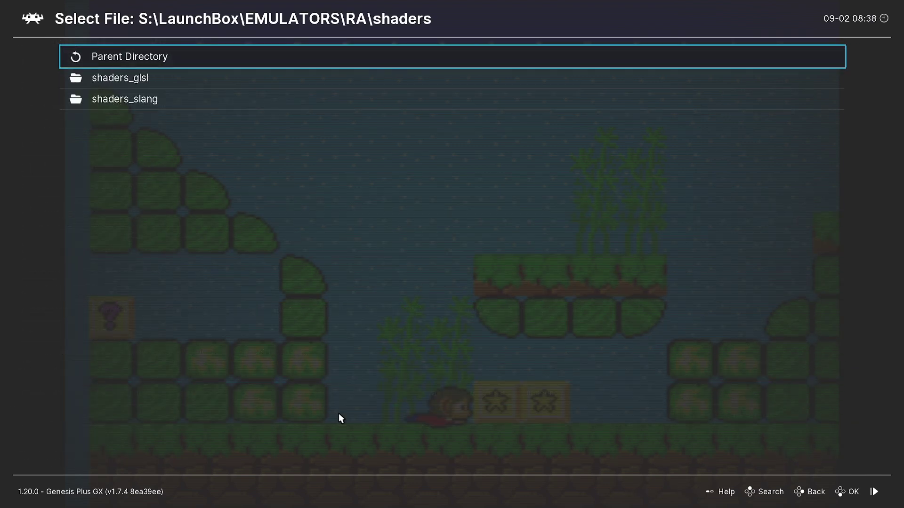
{"action": "left_click", "coordinate": [192, 97]}
{"action": "scroll", "coordinate": [252, 345], "scroll_direction": "down", "scroll_amount": 20}
{"action": "scroll", "coordinate": [251, 343], "scroll_direction": "up", "scroll_amount": 10}
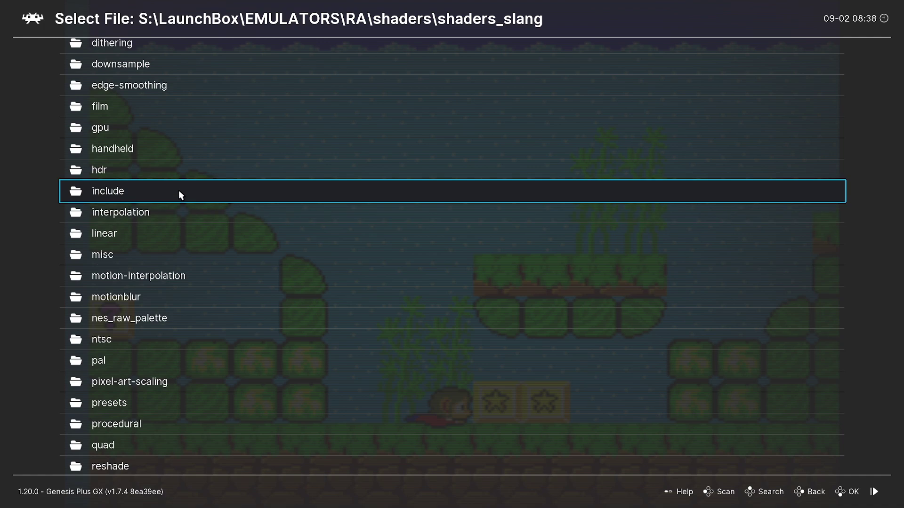
{"action": "scroll", "coordinate": [175, 207], "scroll_direction": "up", "scroll_amount": 10}
{"action": "scroll", "coordinate": [171, 250], "scroll_direction": "down", "scroll_amount": 2}
Choose crt-nobody.slang from the crt\shaders folder as Shader #0
{"action": "left_click", "coordinate": [181, 175]}
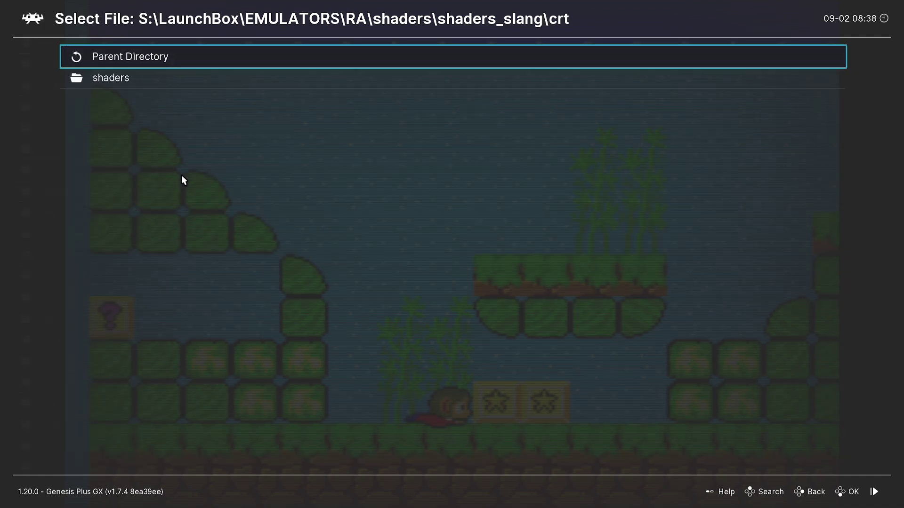
{"action": "left_click", "coordinate": [198, 78]}
{"action": "scroll", "coordinate": [284, 222], "scroll_direction": "down", "scroll_amount": 17}
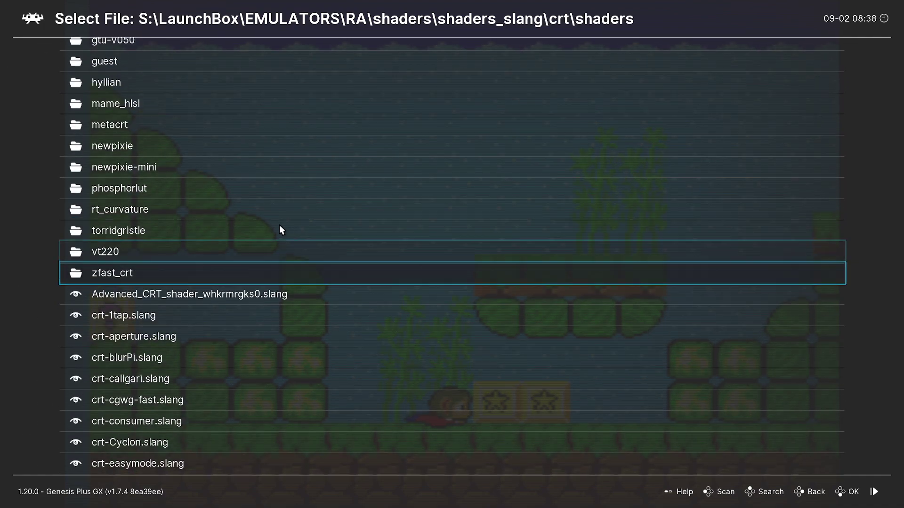
{"action": "scroll", "coordinate": [279, 228], "scroll_direction": "down", "scroll_amount": 11}
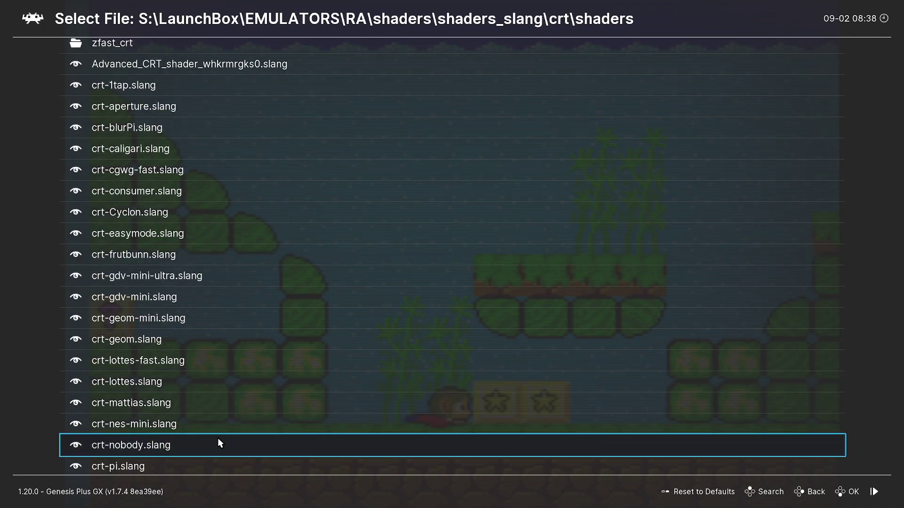
{"action": "left_click", "coordinate": [217, 442]}
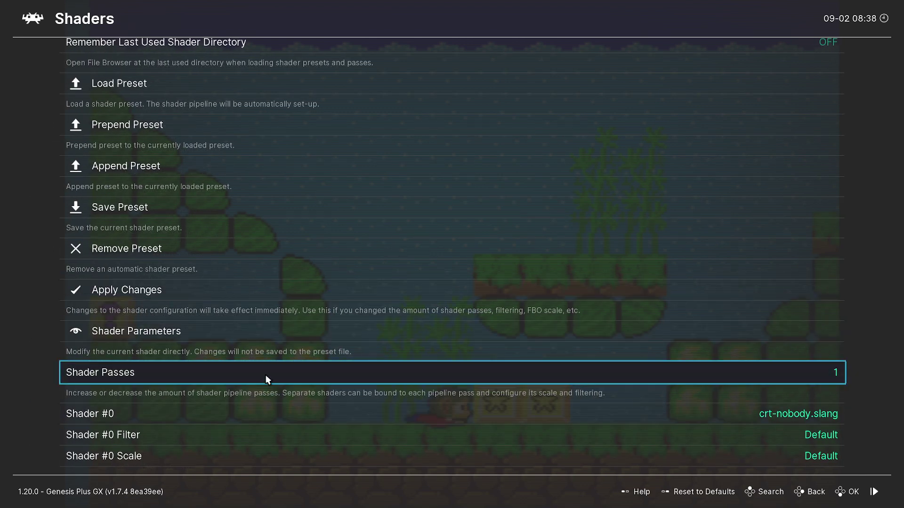
Apply the crt-nobody shader and look over its adjustable parameters
{"action": "left_click", "coordinate": [194, 289]}
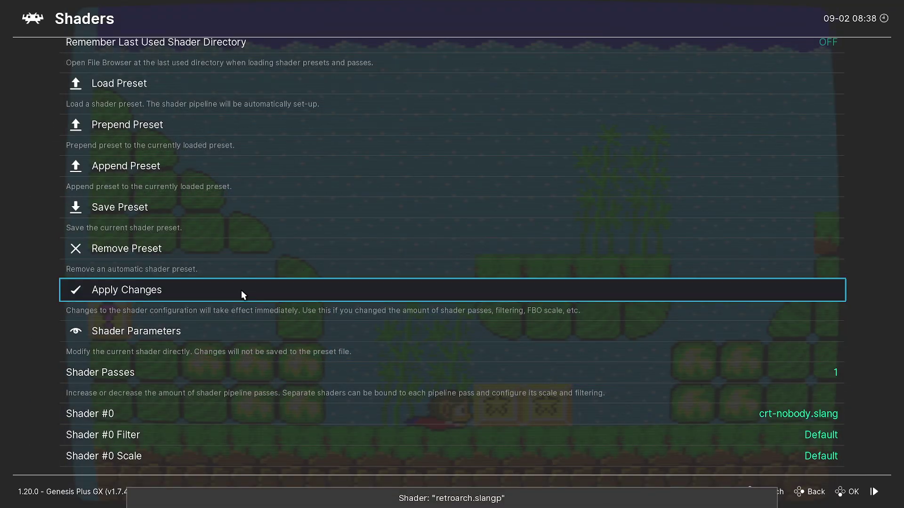
{"action": "left_click", "coordinate": [238, 335]}
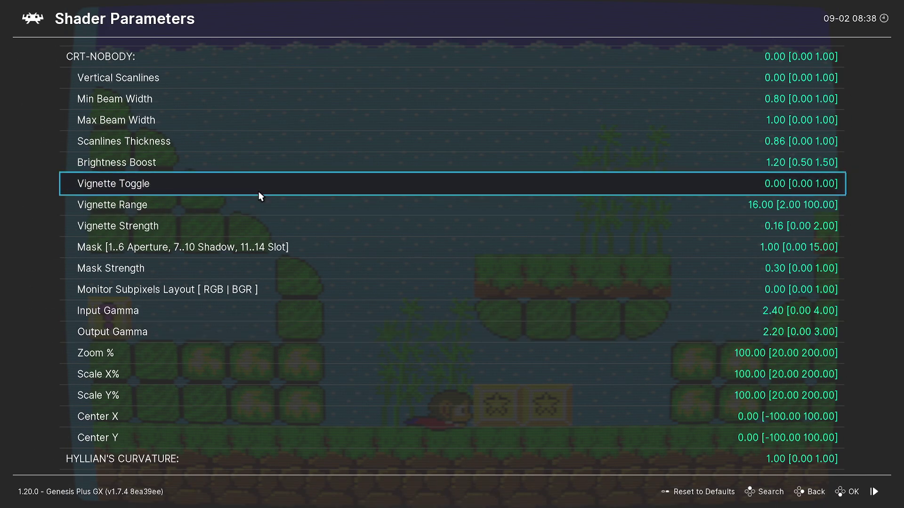
{"action": "right_click", "coordinate": [239, 45]}
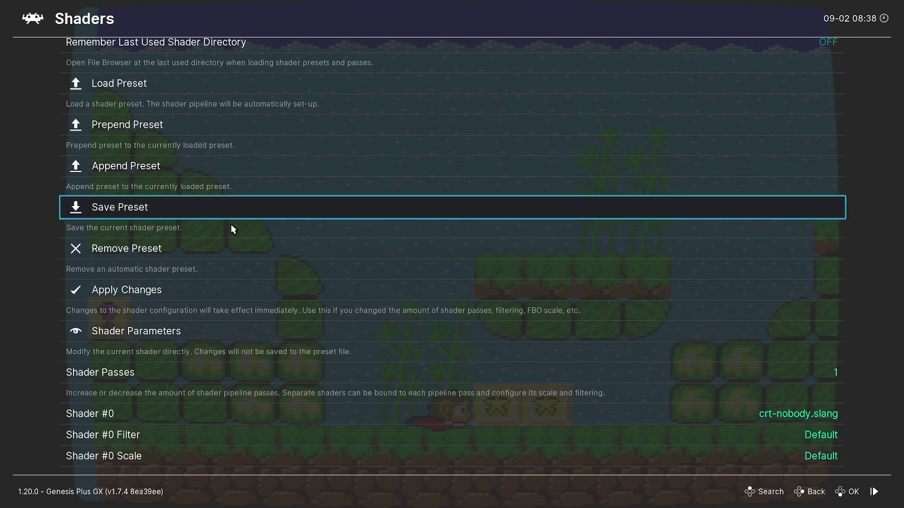
{"action": "left_click", "coordinate": [210, 292]}
Resume the game and swim through the underwater level to examine the crt-nobody effect
{"action": "key", "text": "F1"}
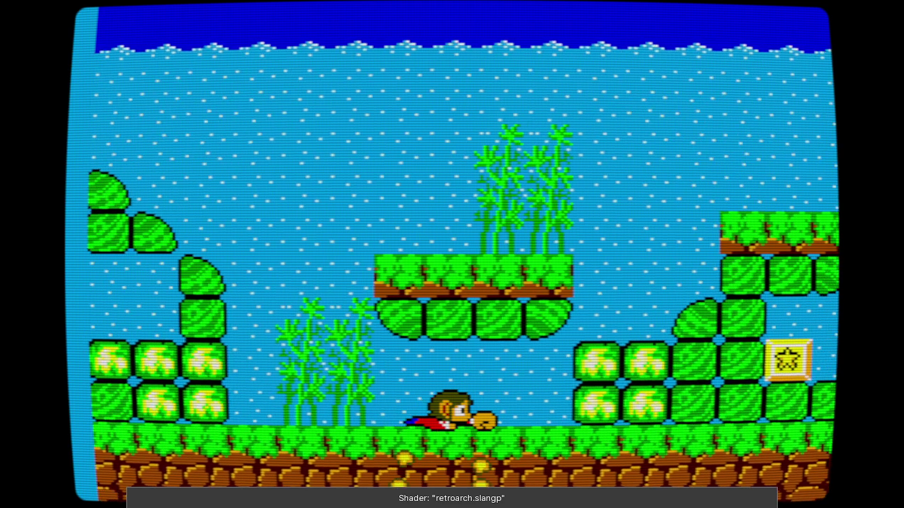
{"action": "key", "text": "Left"}
{"action": "key", "text": "z"}
{"action": "key", "text": "Up"}
{"action": "key", "text": "Right"}
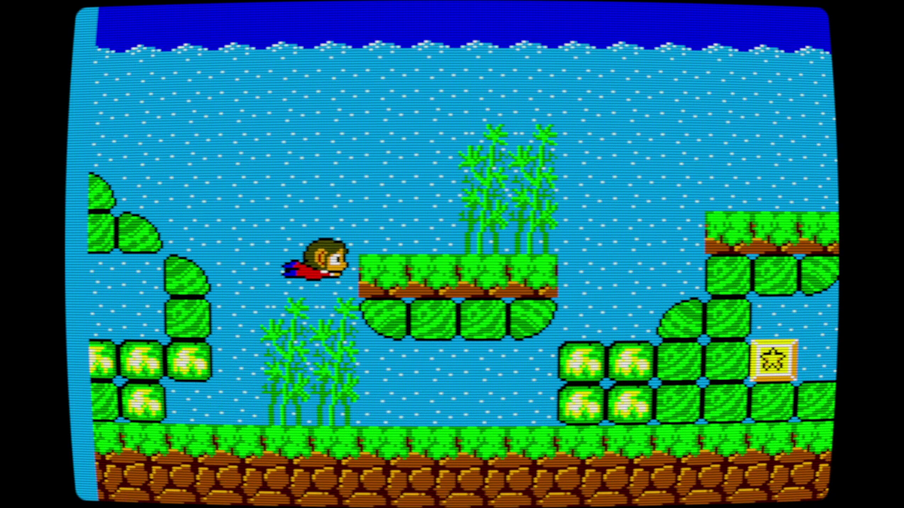
Save the current crt-nobody shader settings as the core preset
{"action": "key", "text": "F1"}
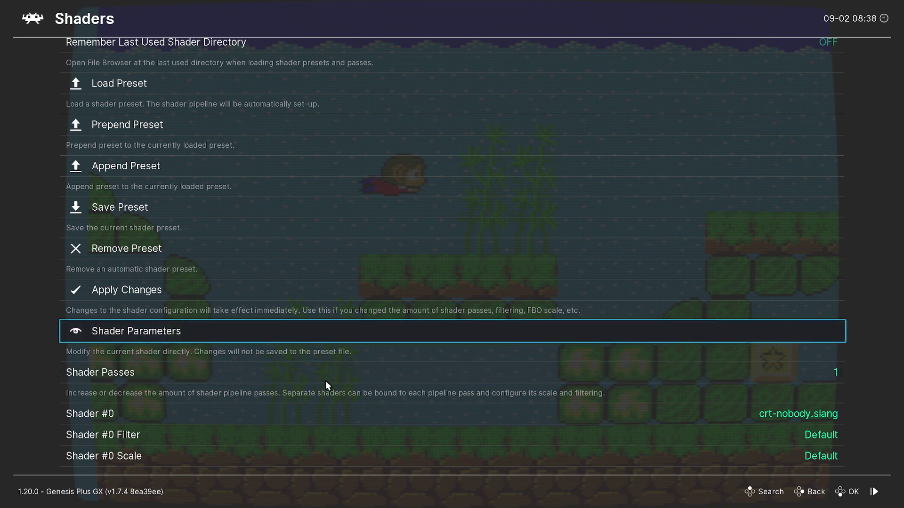
{"action": "scroll", "coordinate": [229, 320], "scroll_direction": "up", "scroll_amount": 2}
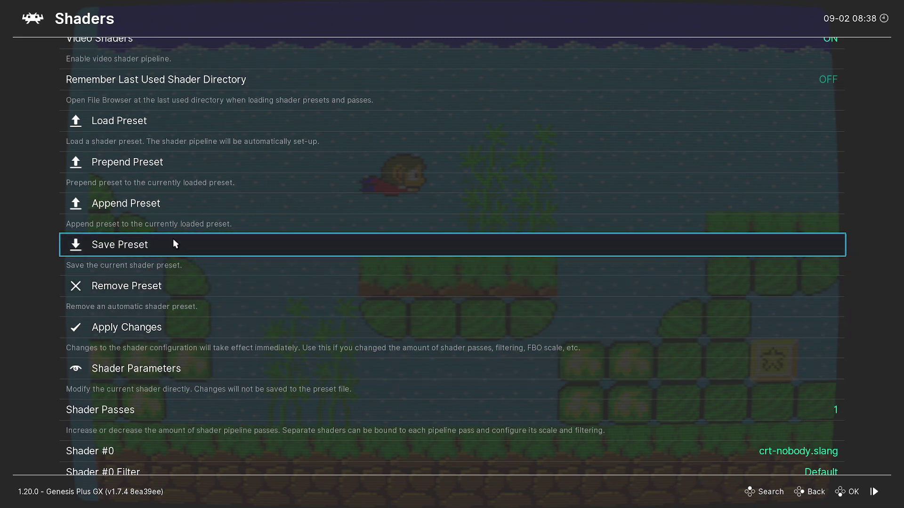
{"action": "left_click", "coordinate": [173, 243]}
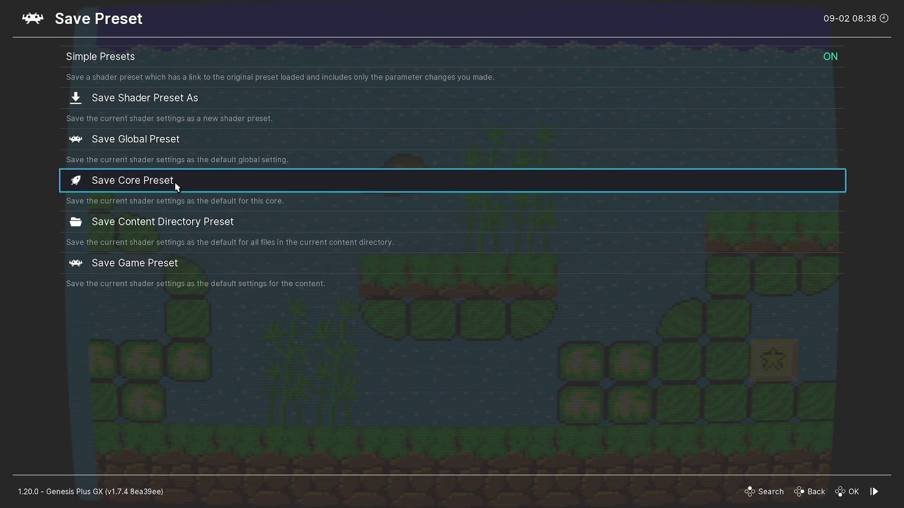
{"action": "left_click", "coordinate": [175, 182]}
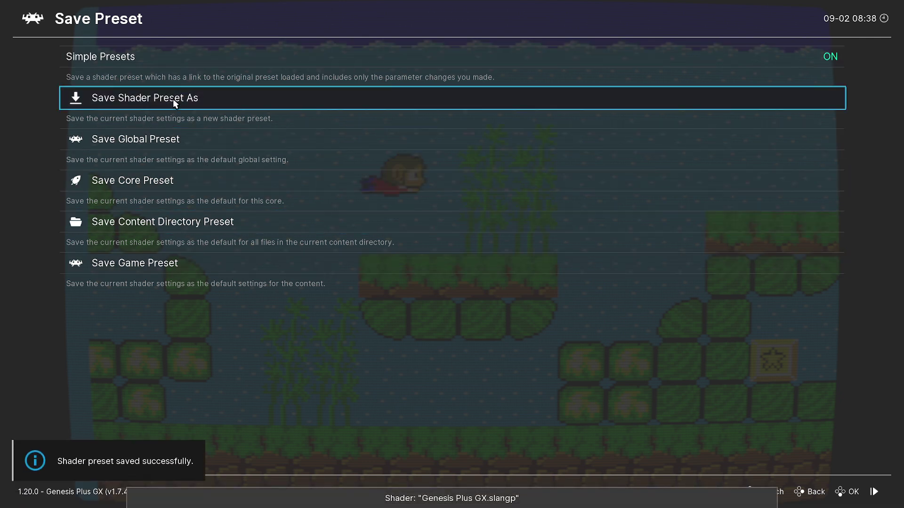
Save the shader settings as a new preset named 23 and review the core and global preset options
{"action": "left_click", "coordinate": [121, 103]}
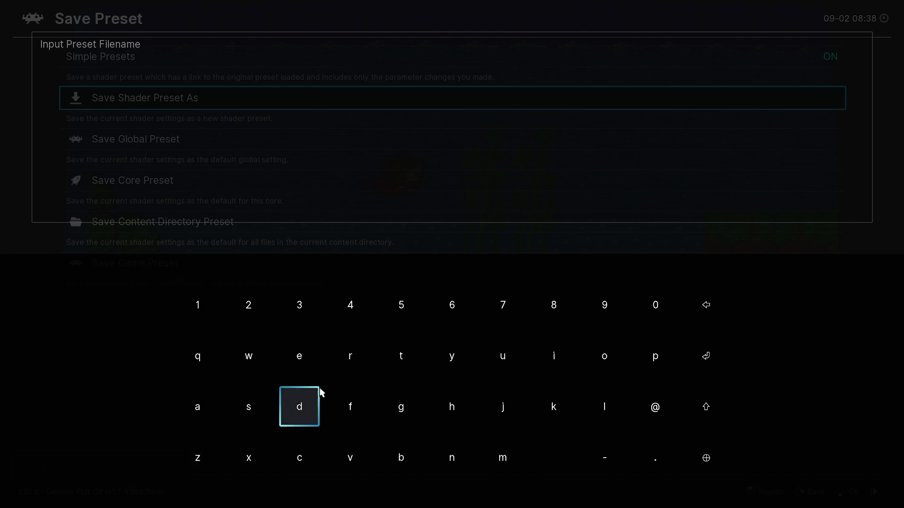
{"action": "left_click", "coordinate": [262, 312]}
{"action": "left_click", "coordinate": [280, 311]}
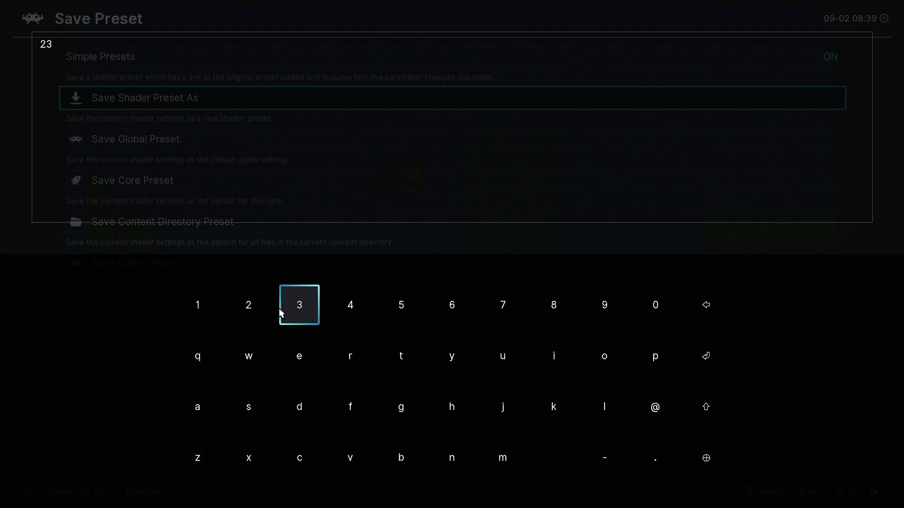
{"action": "left_click", "coordinate": [705, 360]}
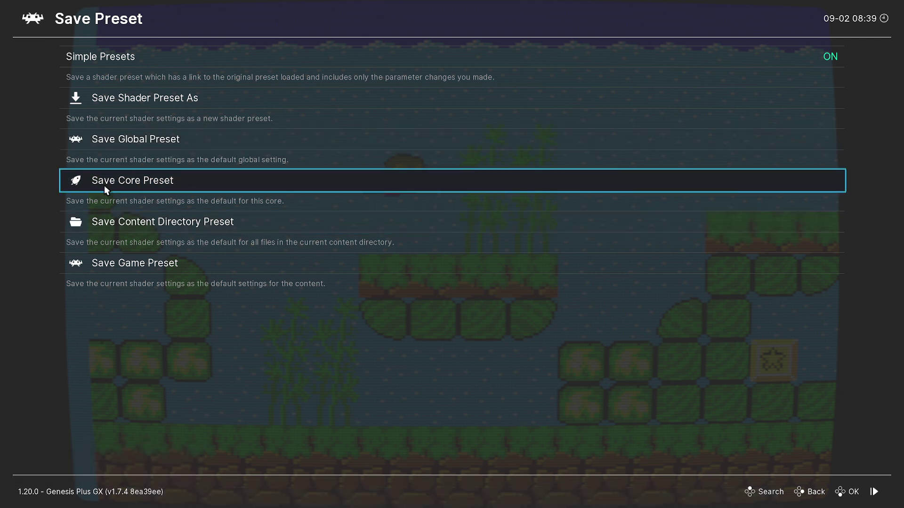
{"action": "left_click", "coordinate": [126, 187]}
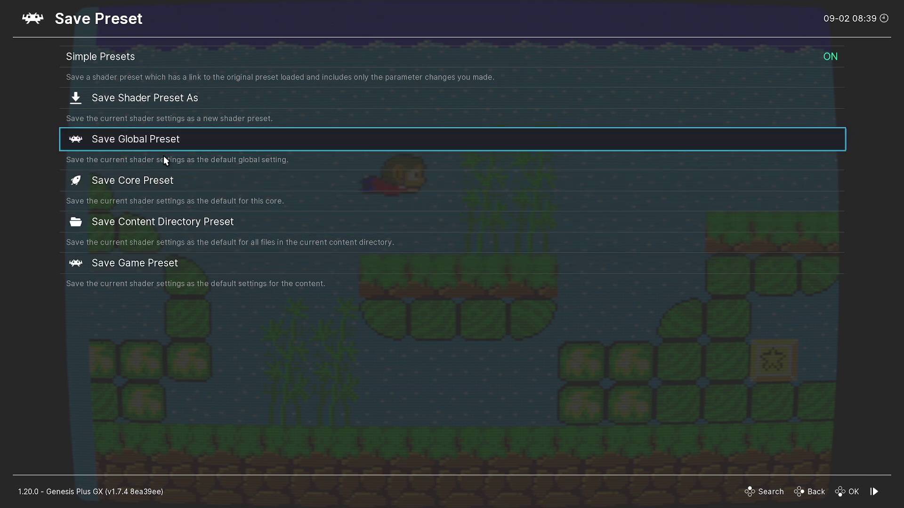
{"action": "left_click", "coordinate": [106, 141]}
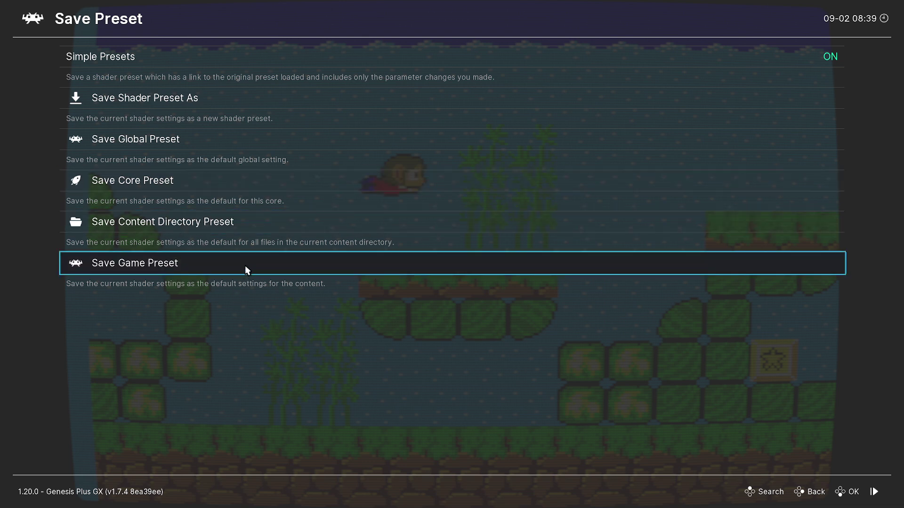
Resume the game, swim further through the underwater level, and exit to the LaunchBox library
{"action": "key", "text": "F1"}
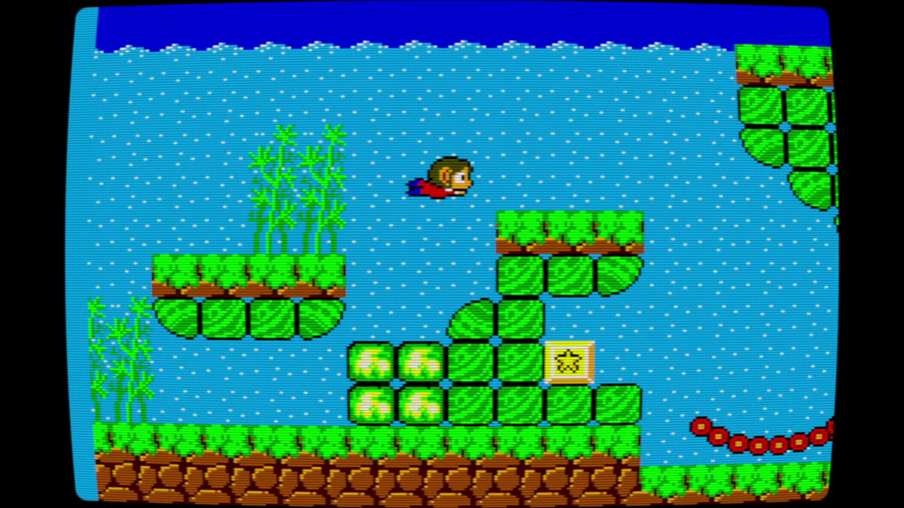
{"action": "key", "text": "Right"}
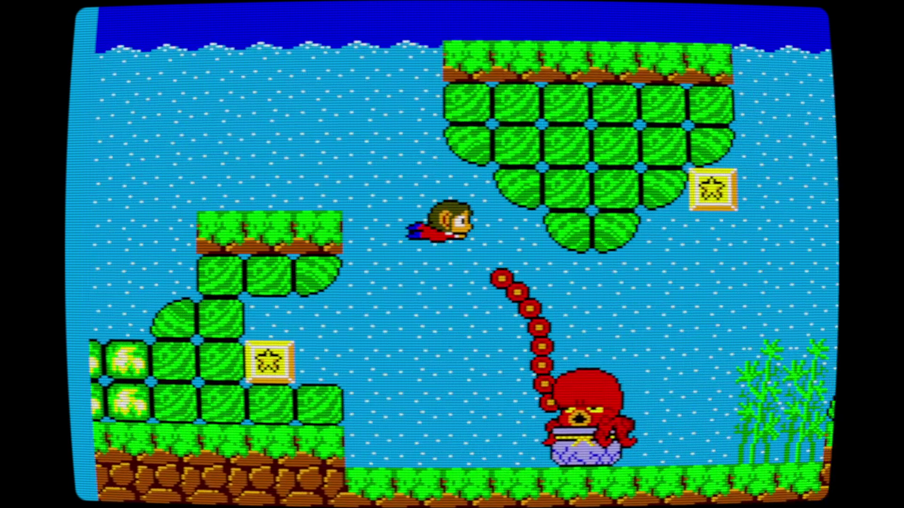
{"action": "key", "text": "Escape"}
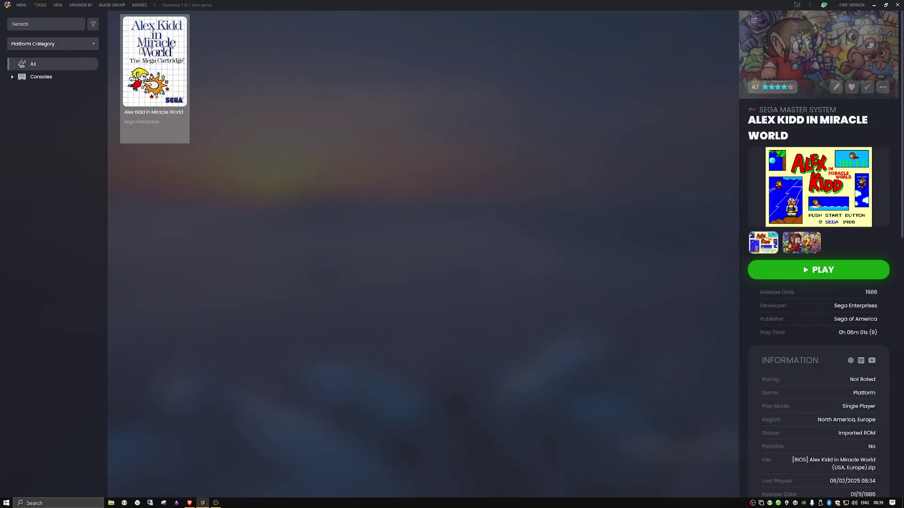
Relaunch Alex Kidd in Miracle World from LaunchBox to check the saved shader on startup, and exit the game
{"action": "right_click", "coordinate": [141, 51]}
{"action": "left_click", "coordinate": [147, 61]}
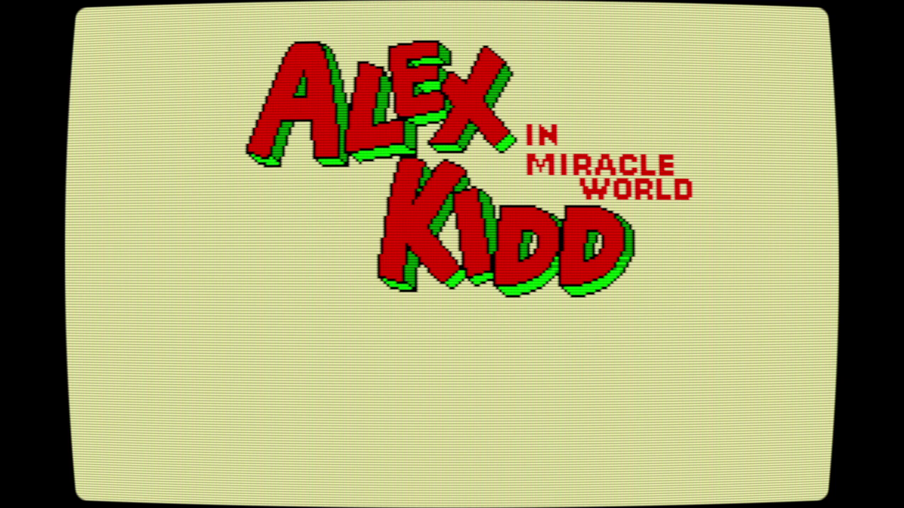
{"action": "key", "text": "Escape"}
{"action": "key", "text": "Escape"}
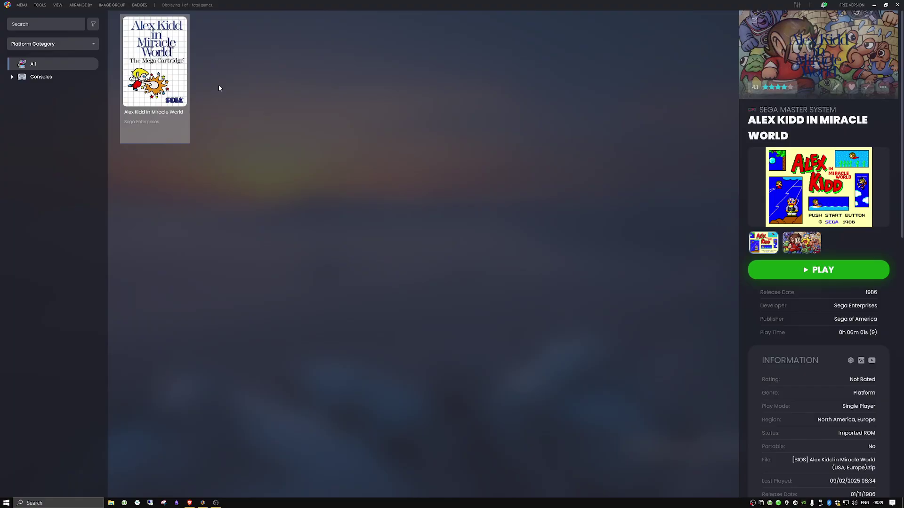